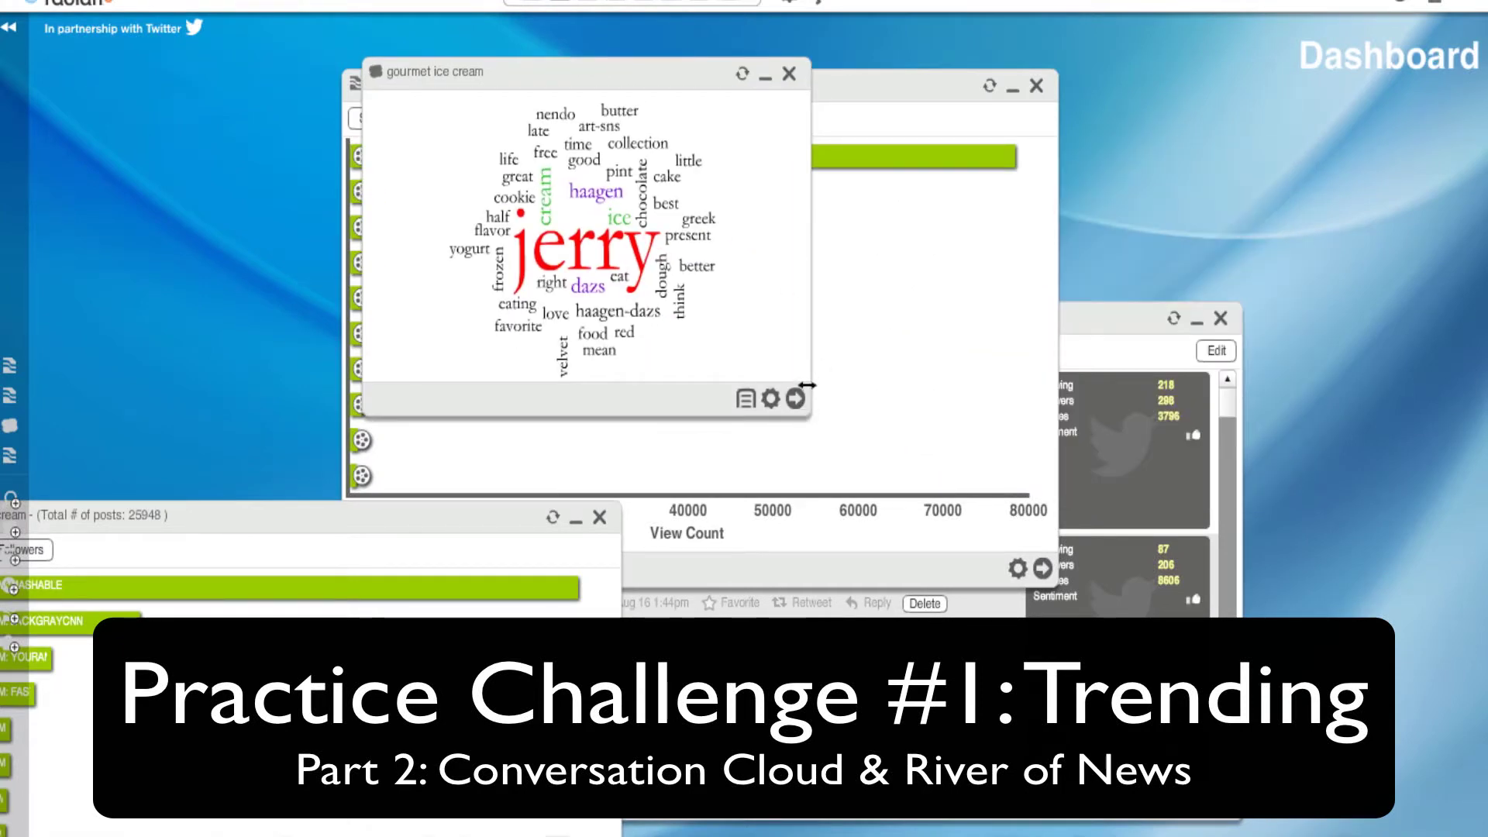
- Enlarge the gourmet ice cream conversation cloud and open the River of News for the word "love" to read its posts
{"action": "left_click_drag", "start_coordinate": [807, 385], "coordinate": [978, 593]}
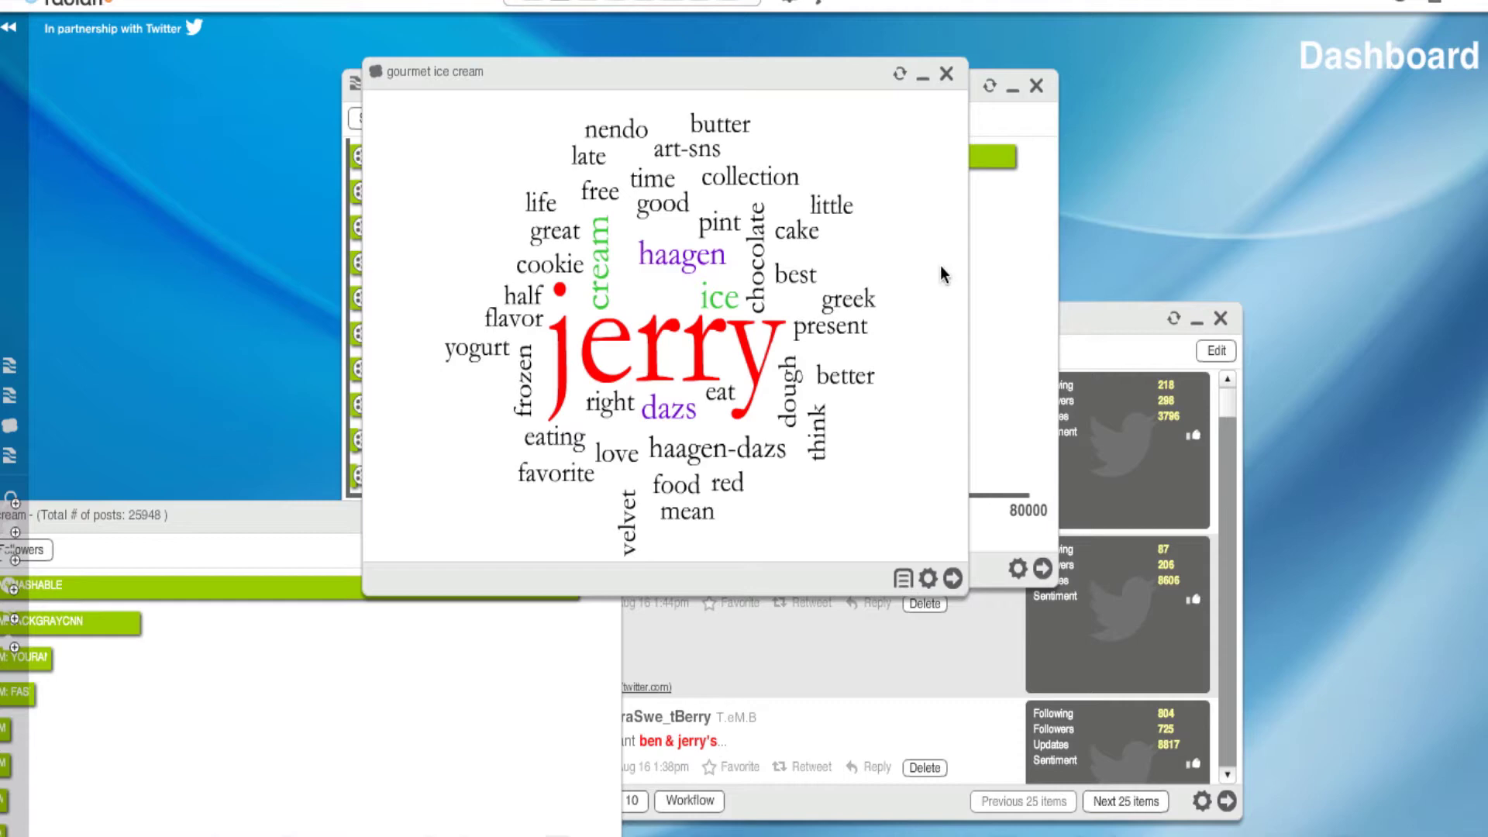
{"action": "left_click", "coordinate": [624, 462]}
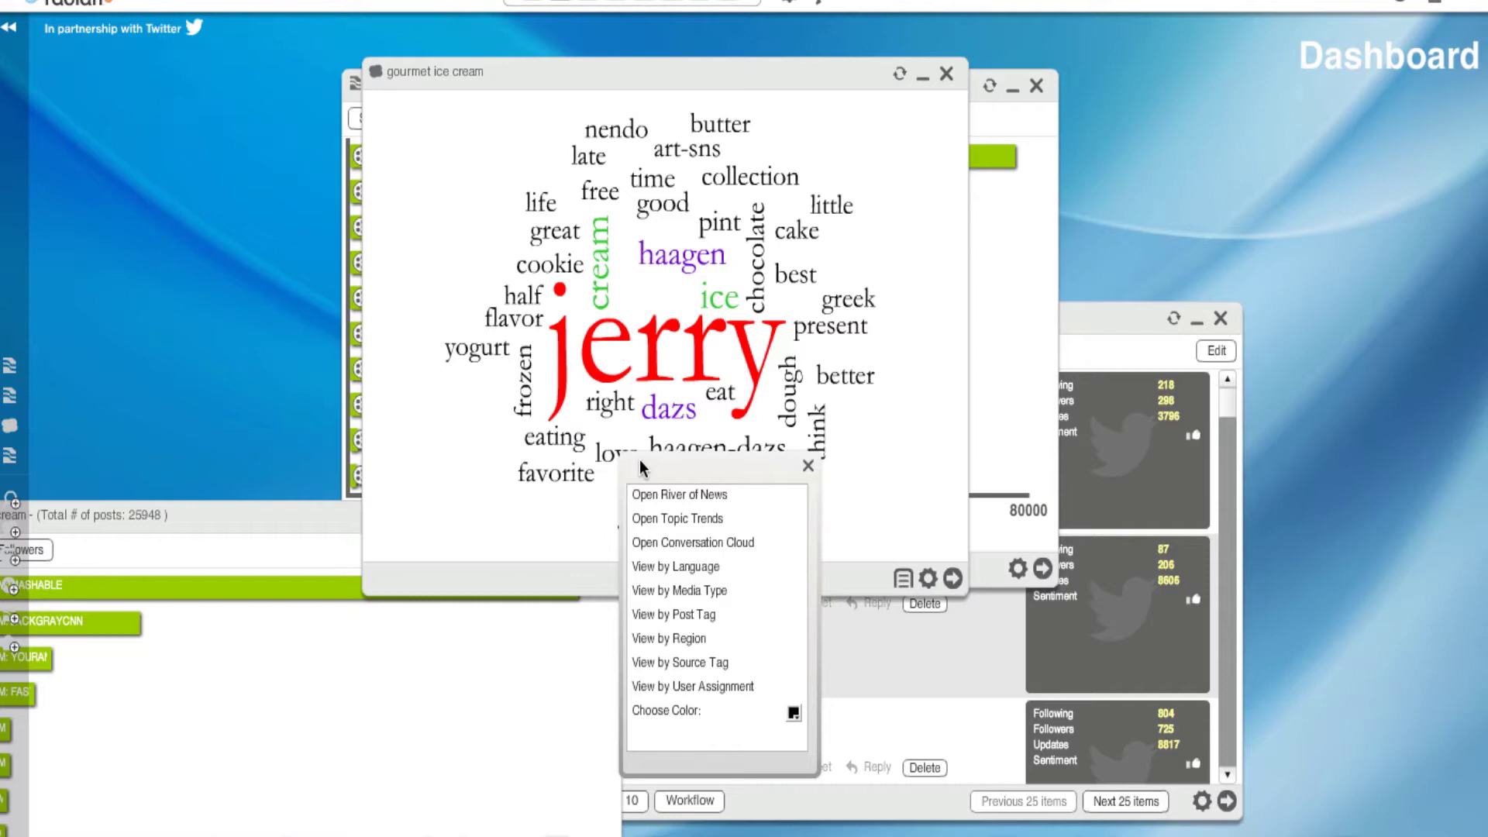
{"action": "left_click", "coordinate": [651, 494]}
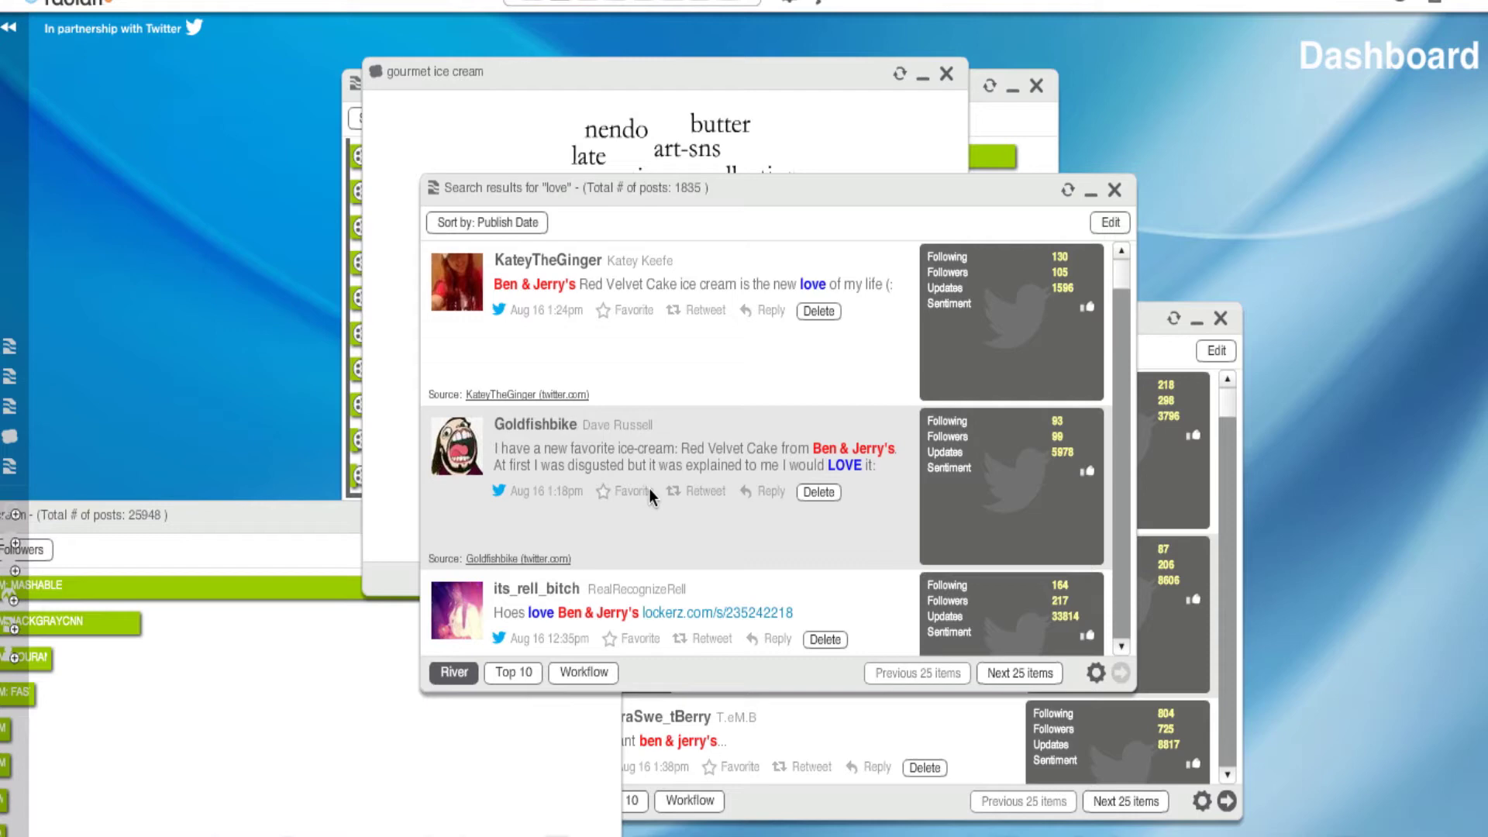
{"action": "scroll", "coordinate": [649, 488], "scroll_direction": "down", "scroll_amount": 5}
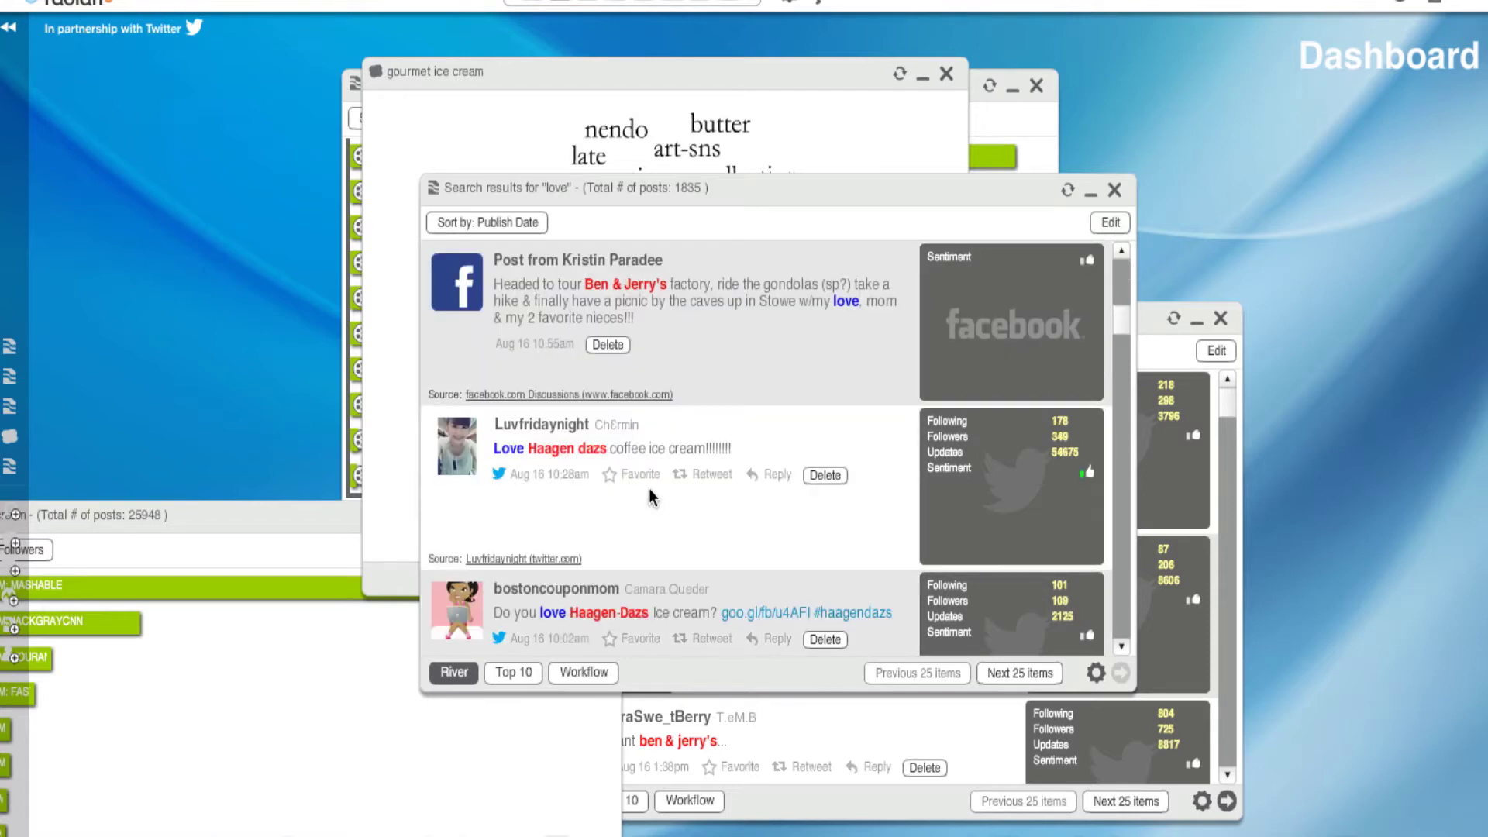
{"action": "scroll", "coordinate": [649, 488], "scroll_direction": "down", "scroll_amount": 5}
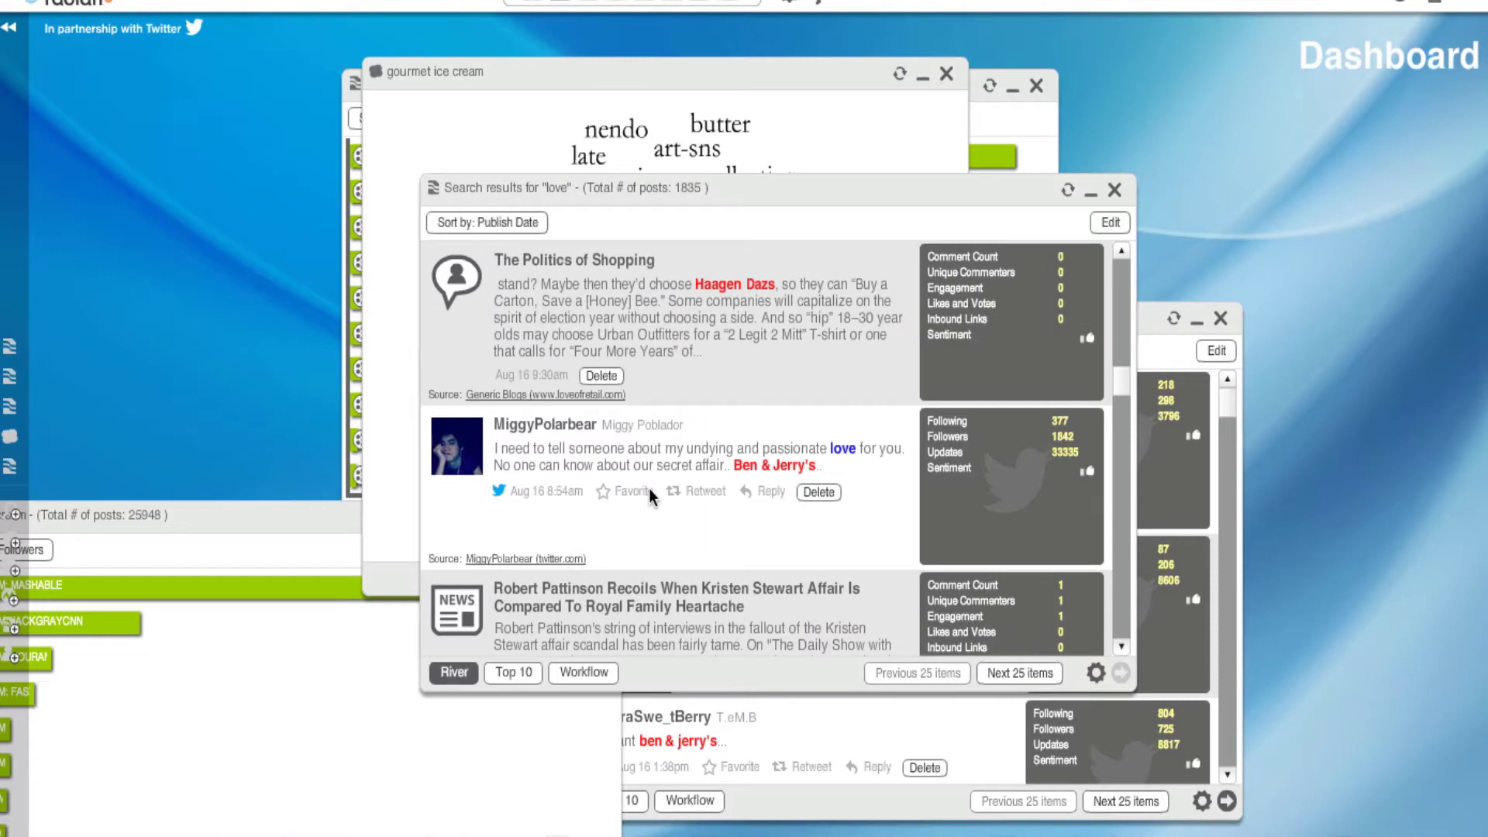
{"action": "scroll", "coordinate": [648, 488], "scroll_direction": "down", "scroll_amount": 5}
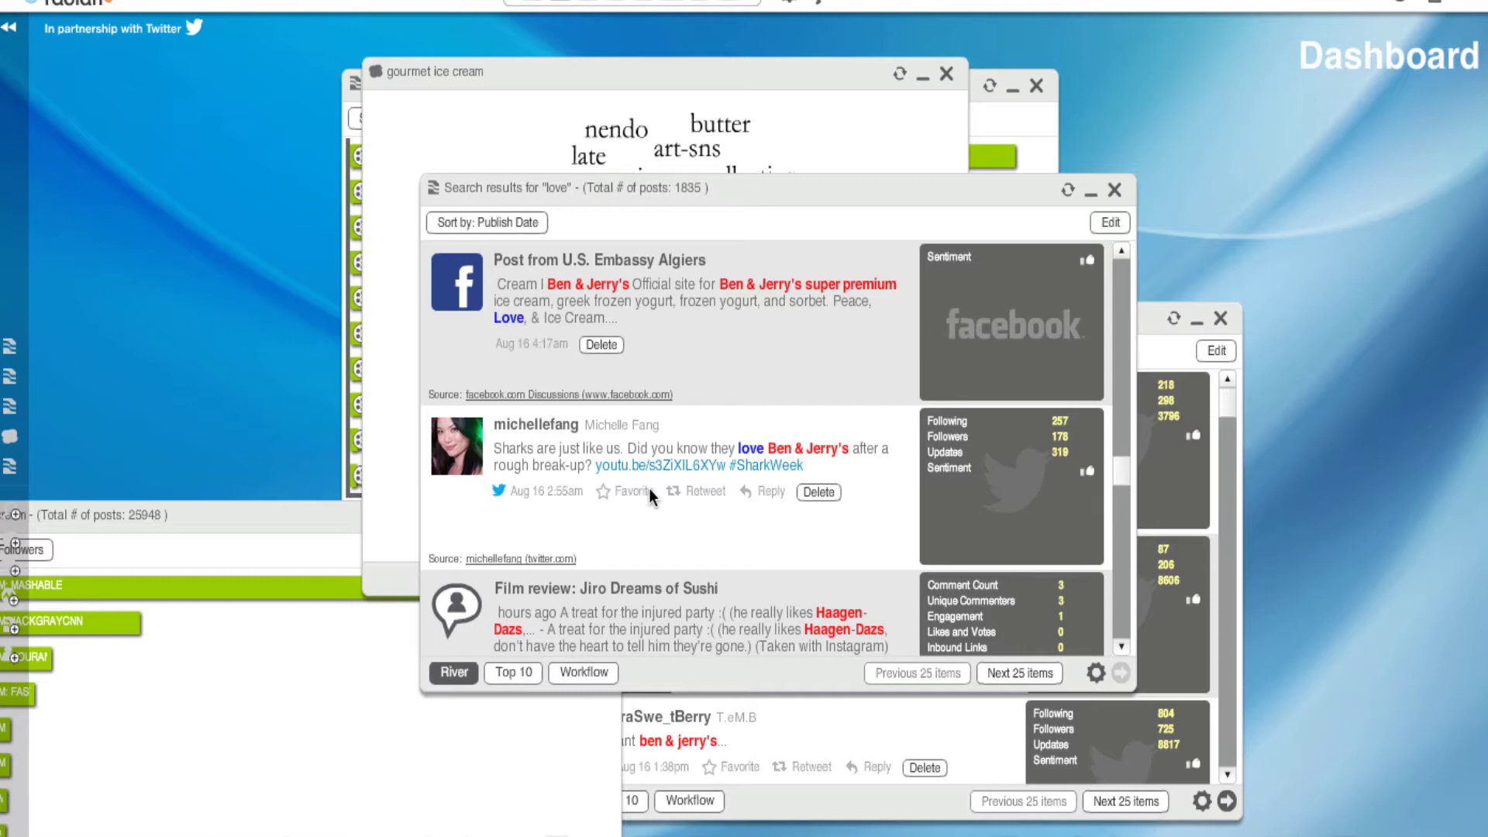
- Show the top 10 "love" posts by comment count and open "The Best Ice Cream Flavors For Summer: Our Editors' Picks"
{"action": "left_click", "coordinate": [522, 679]}
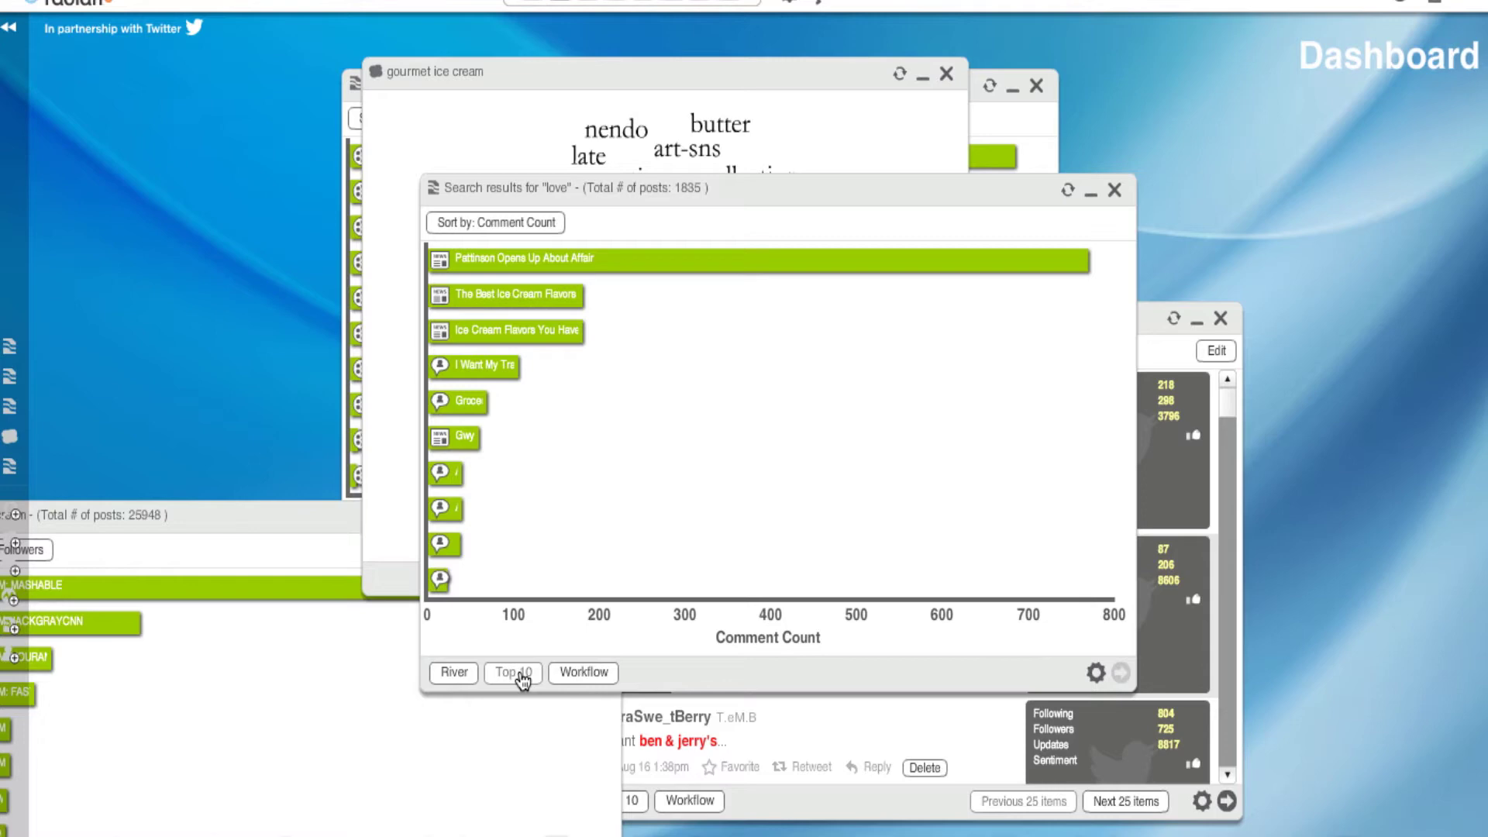
{"action": "mouse_move", "coordinate": [520, 329]}
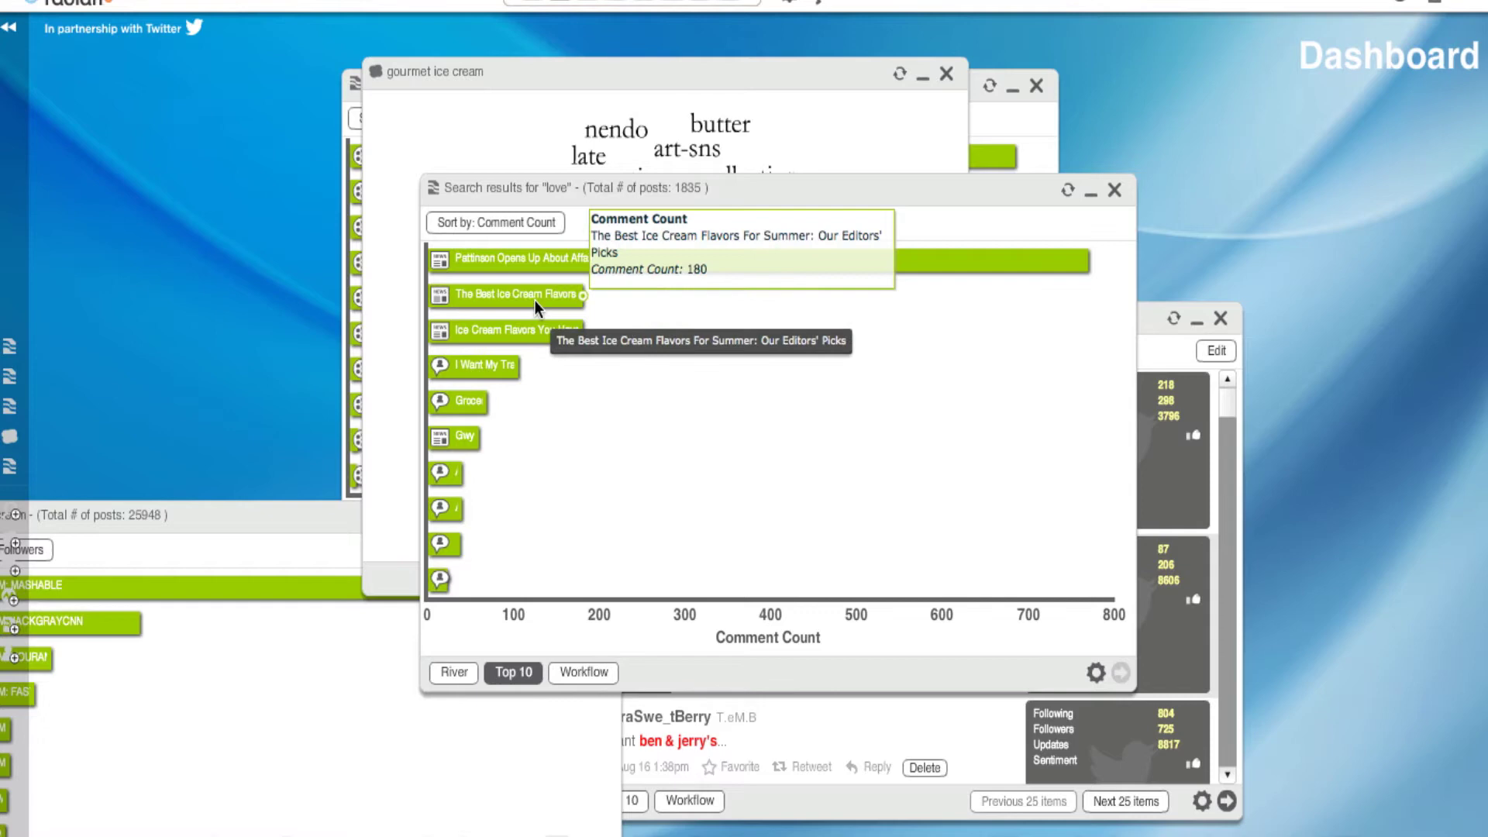
{"action": "left_click", "coordinate": [535, 304]}
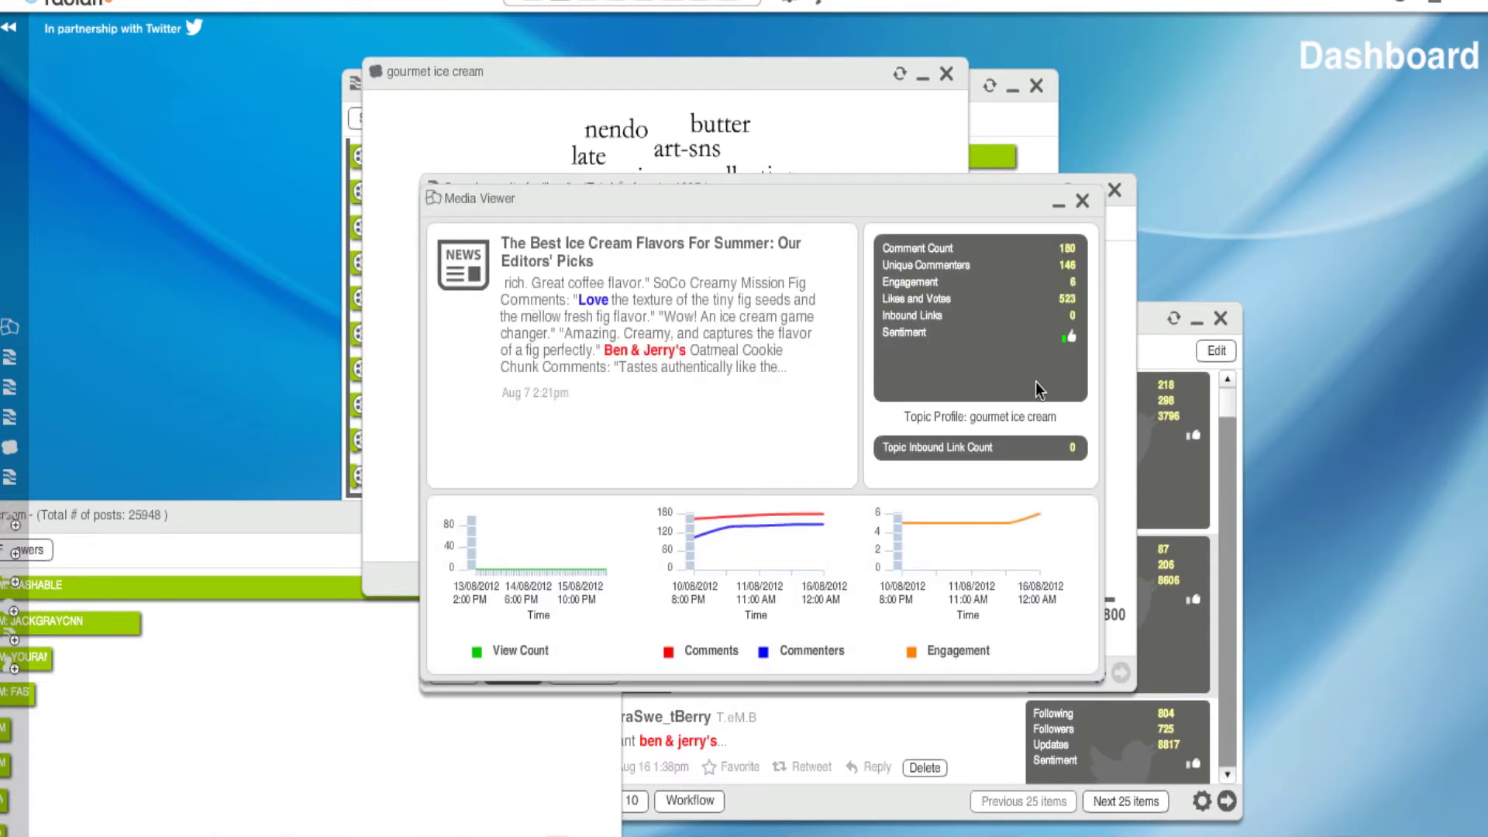
- Open the original Kitchen Daily article on the best summer ice cream flavors and read through it
{"action": "left_click", "coordinate": [546, 394]}
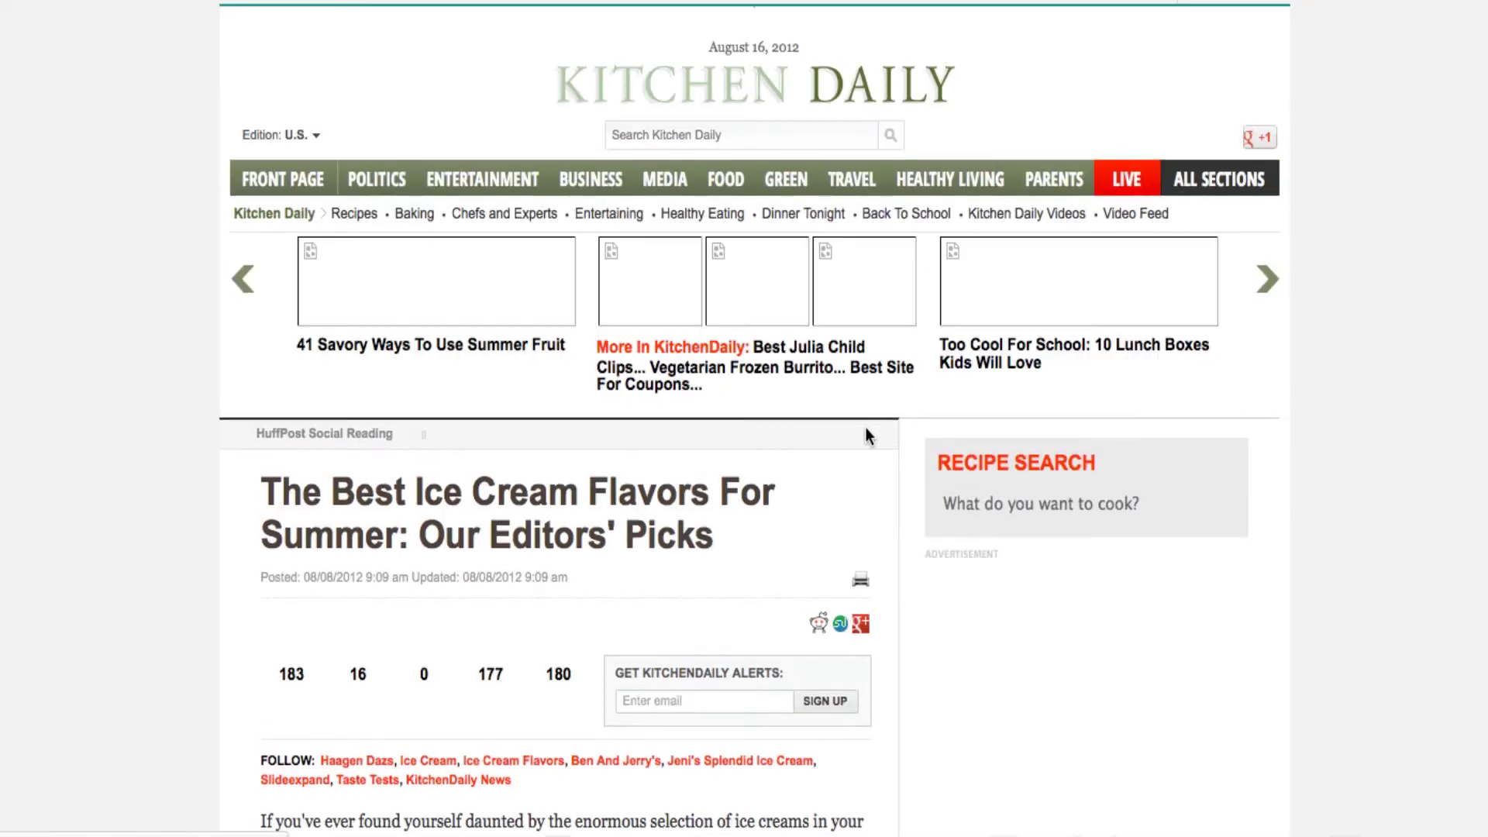
{"action": "scroll", "coordinate": [865, 426], "scroll_direction": "down", "scroll_amount": 3}
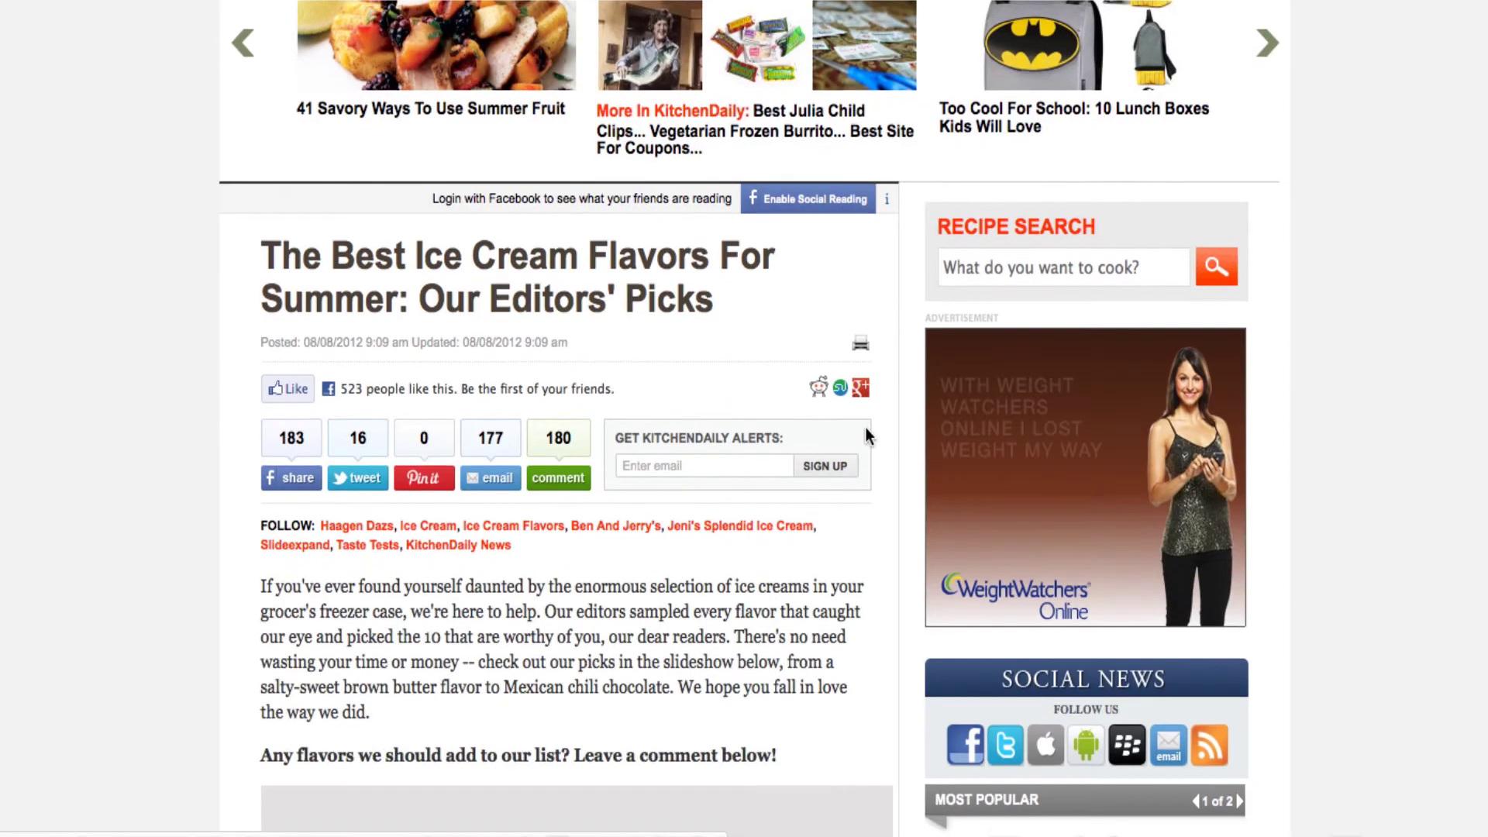
{"action": "scroll", "coordinate": [866, 426], "scroll_direction": "down", "scroll_amount": 5}
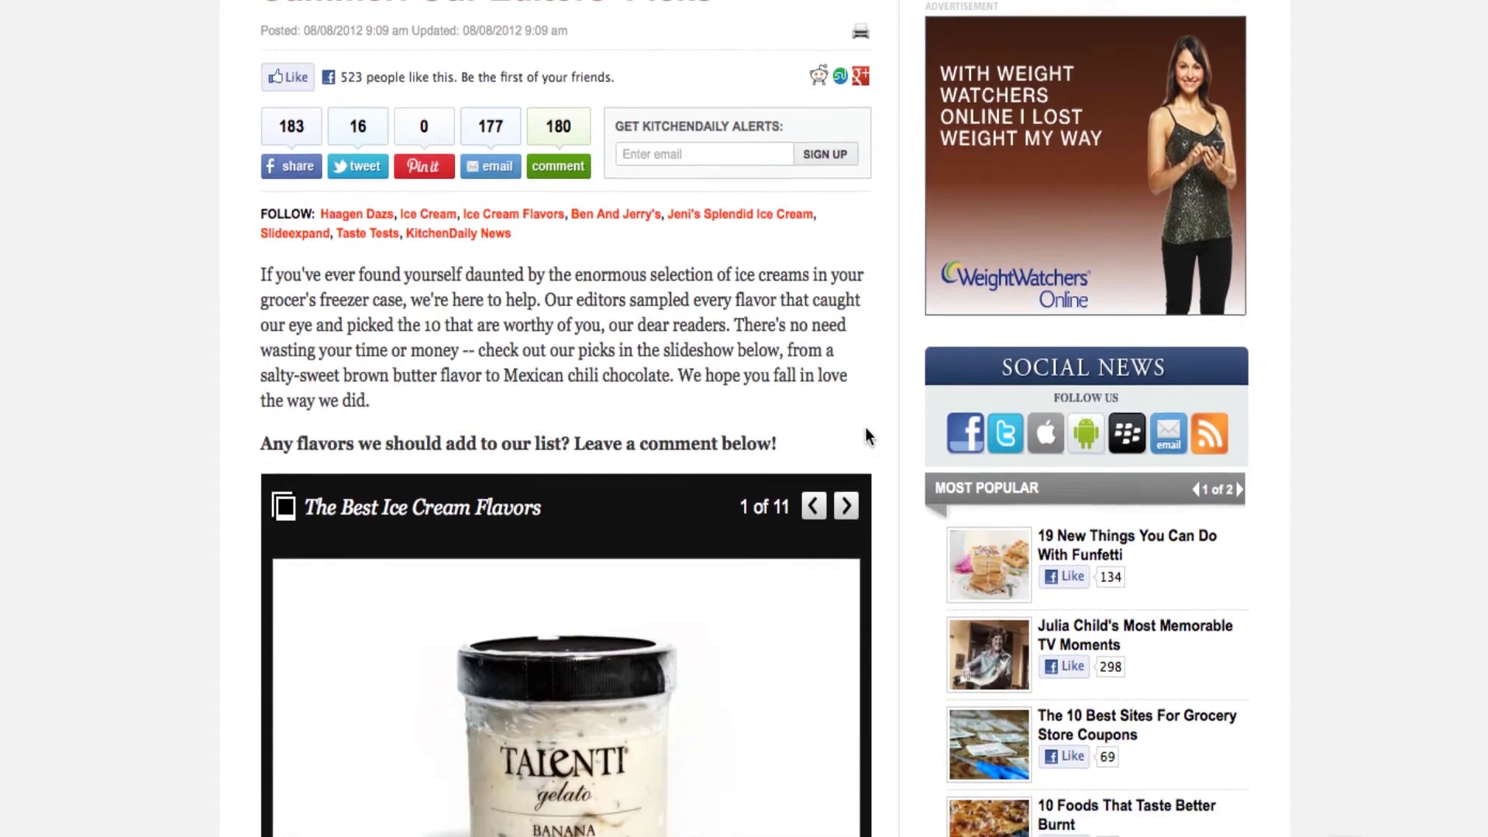
{"action": "scroll", "coordinate": [866, 434], "scroll_direction": "down", "scroll_amount": 1}
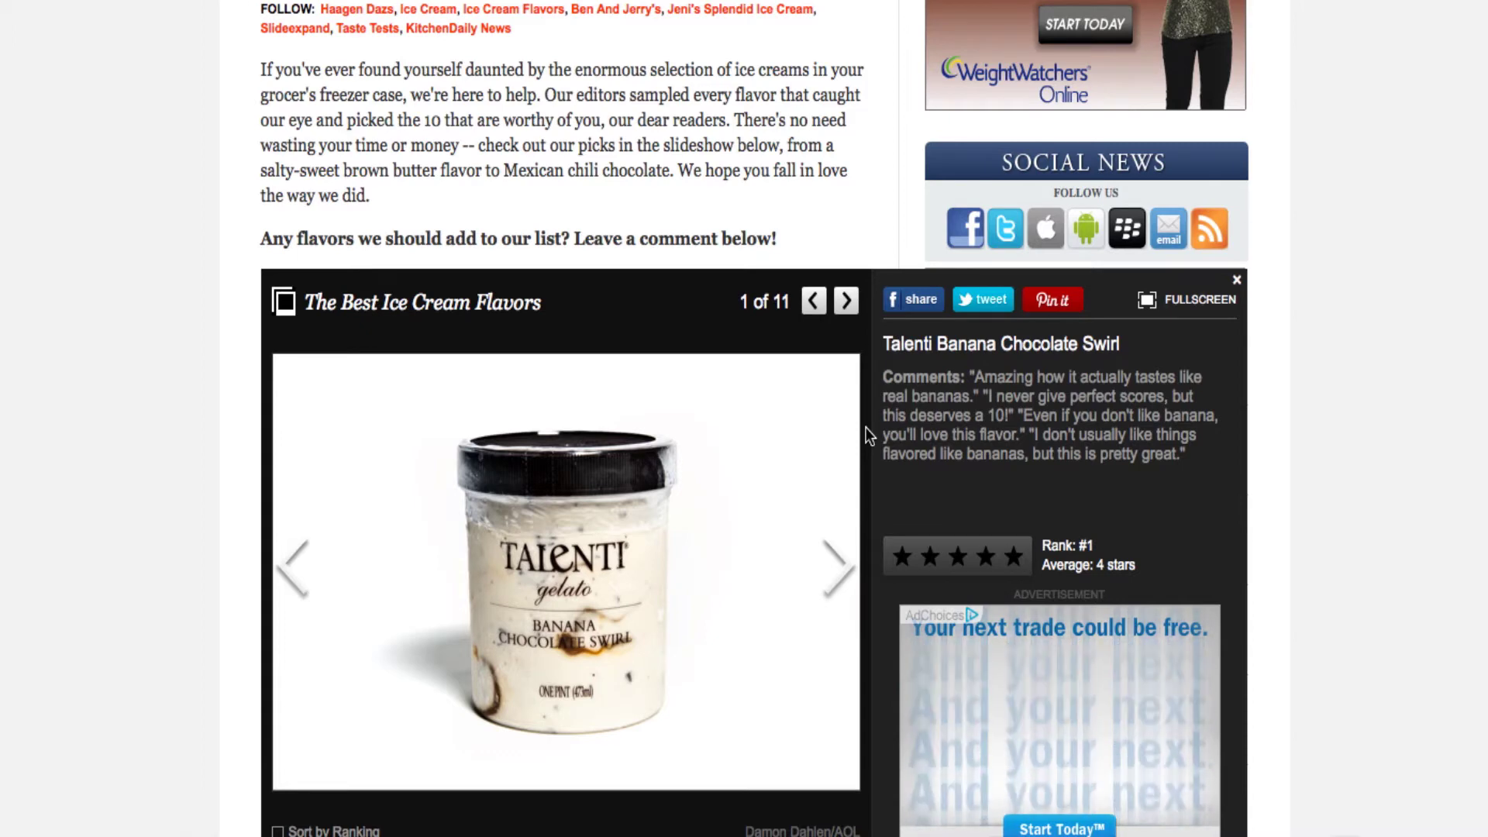
{"action": "scroll", "coordinate": [867, 422], "scroll_direction": "up", "scroll_amount": 3}
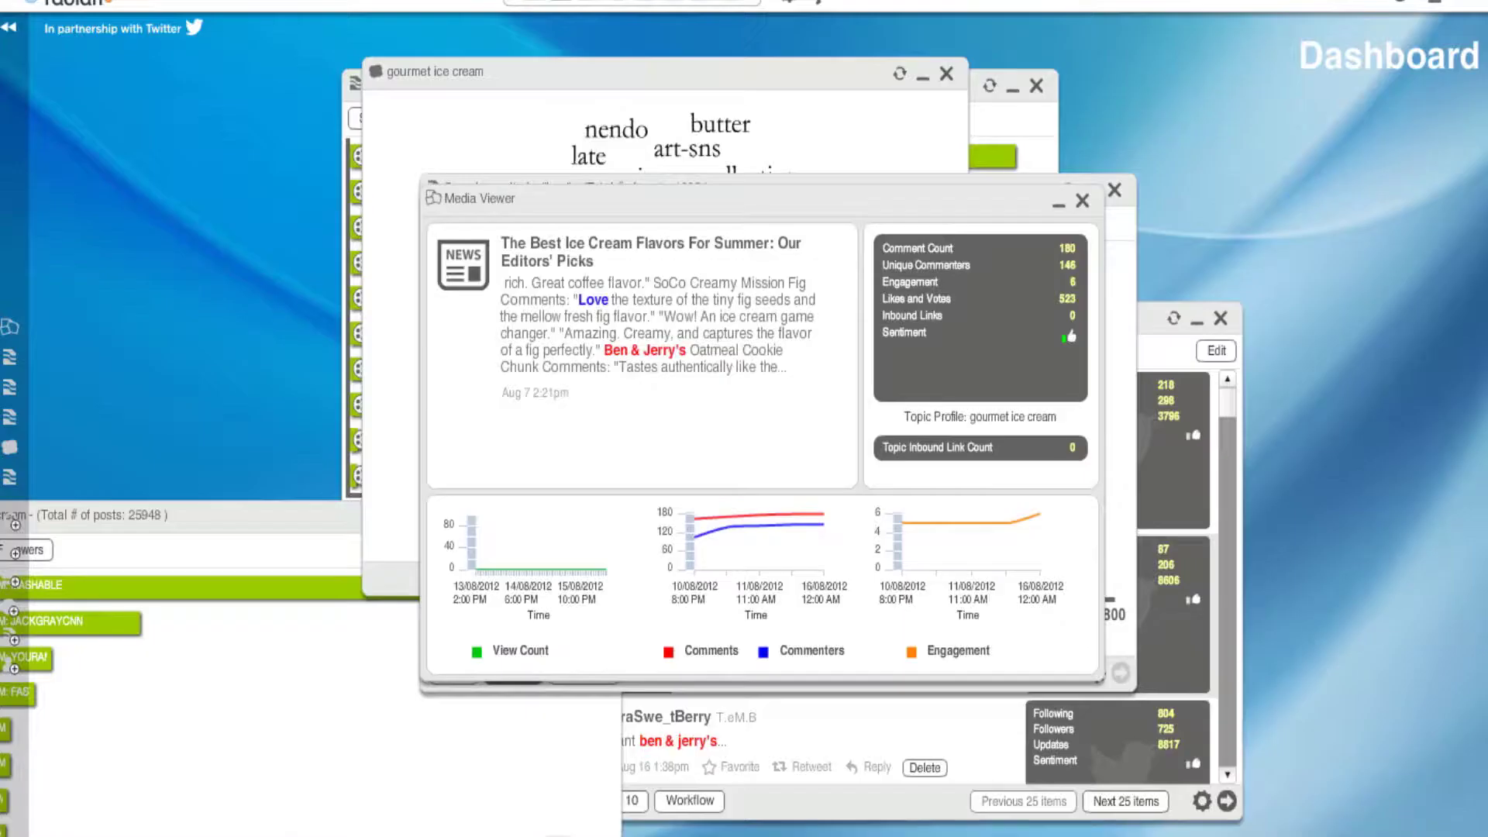
- Close the Media Viewer and delete the "love" search results and gourmet ice cream conversation cloud widgets
{"action": "left_click", "coordinate": [1082, 201]}
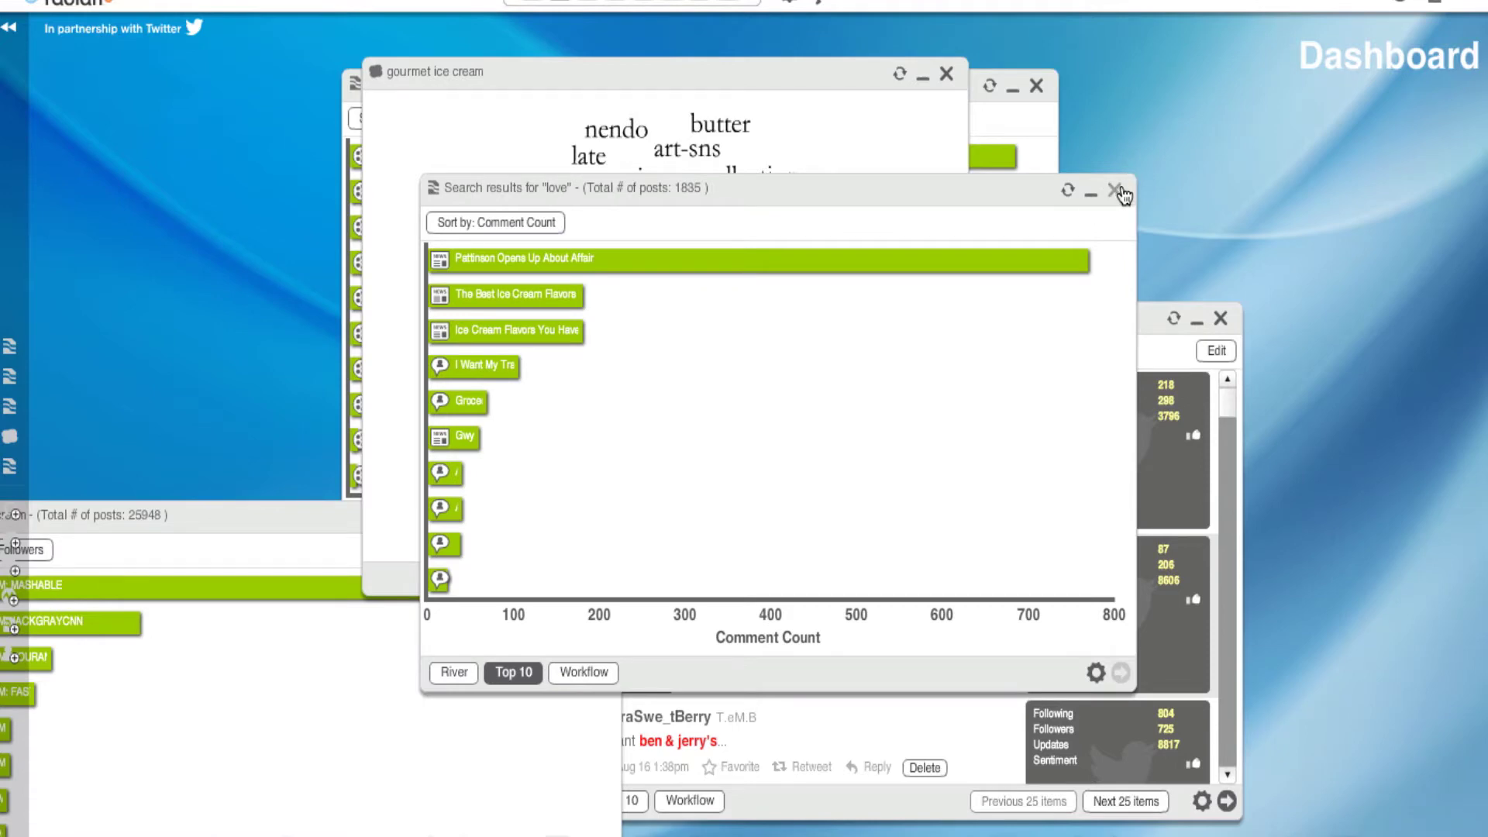
{"action": "left_click", "coordinate": [1115, 190]}
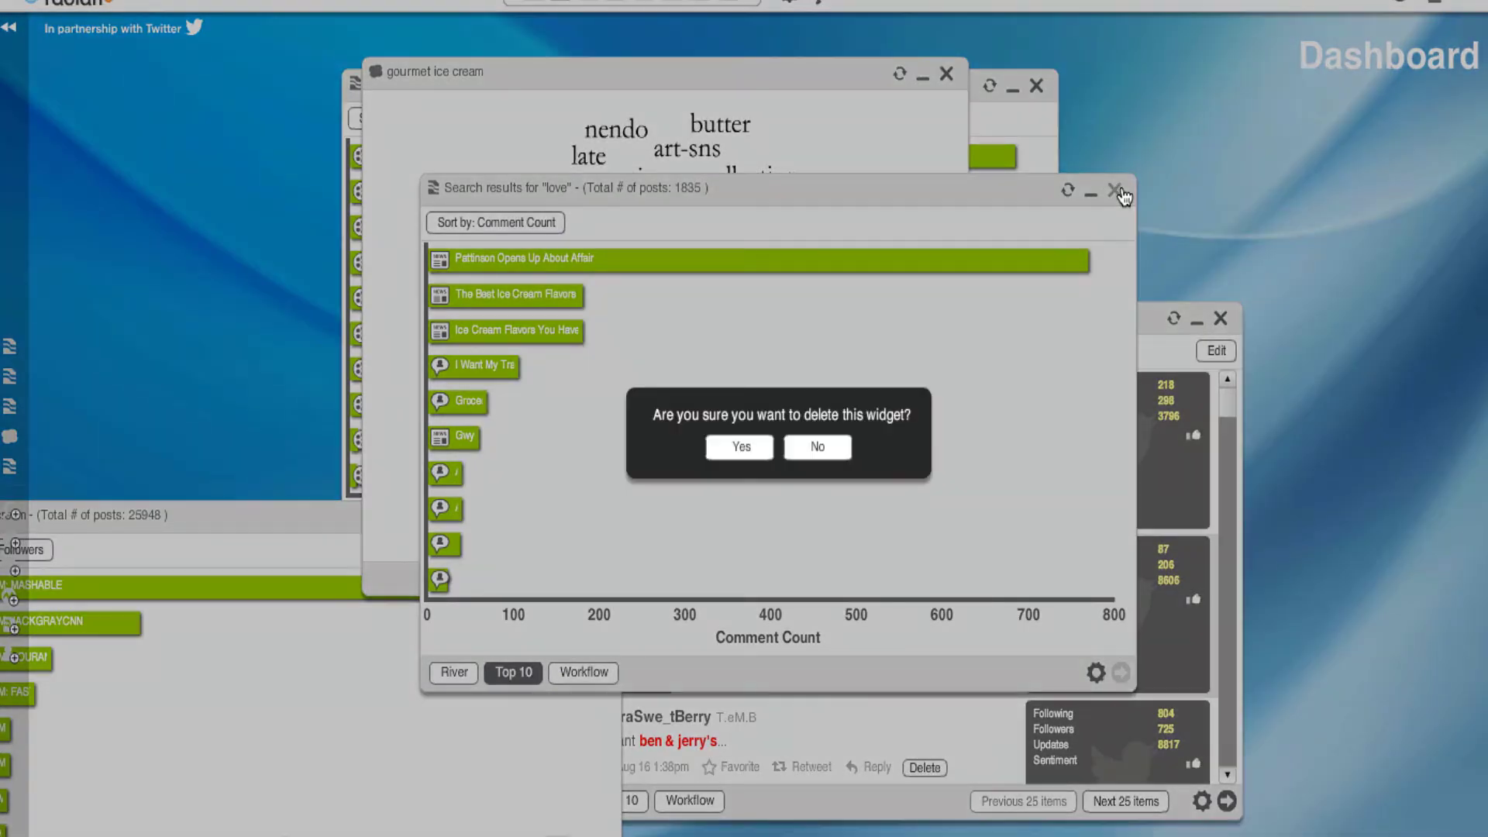
{"action": "left_click", "coordinate": [738, 449]}
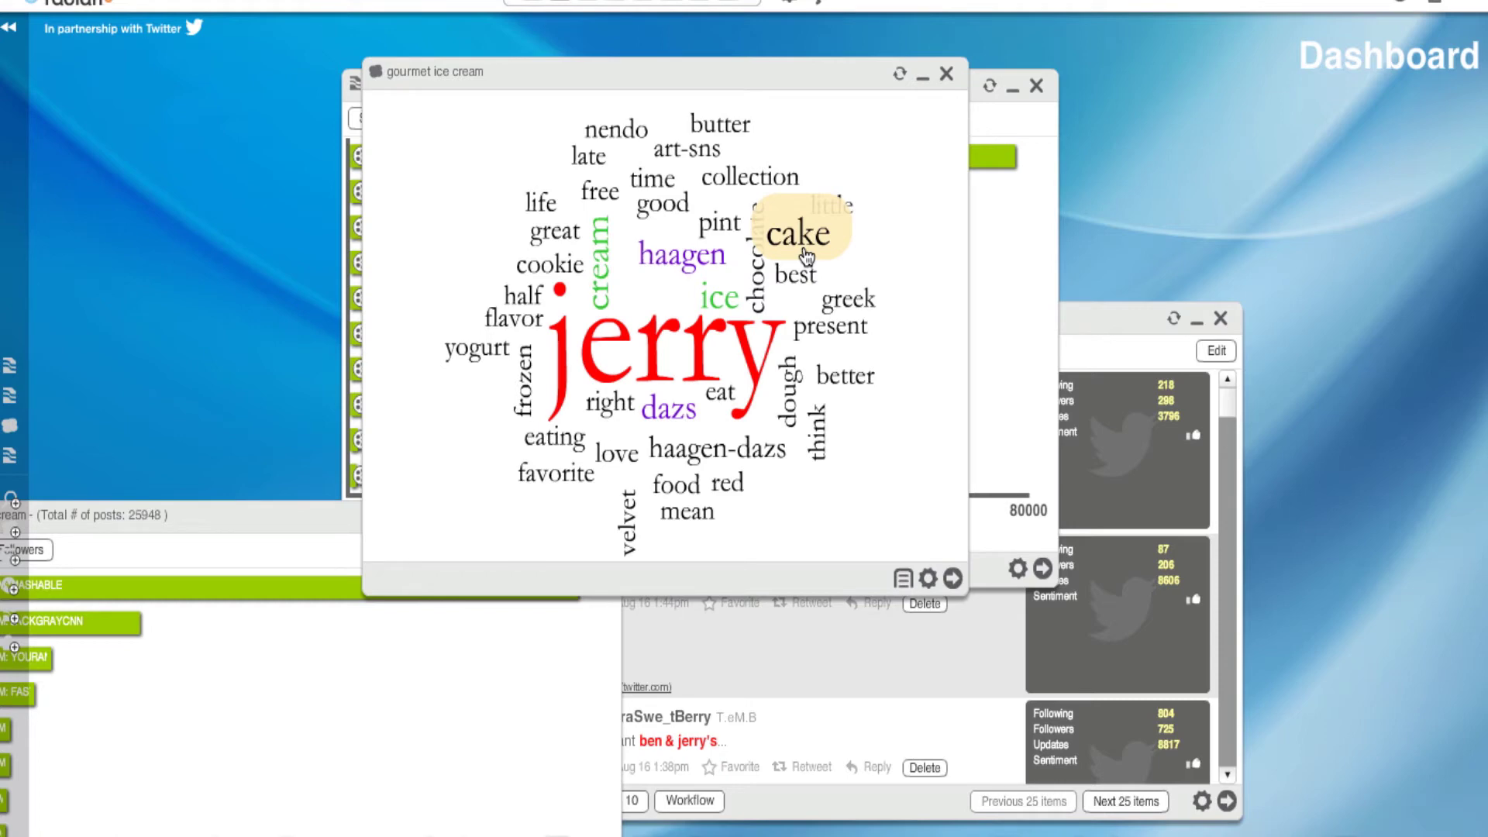
{"action": "left_click", "coordinate": [947, 76]}
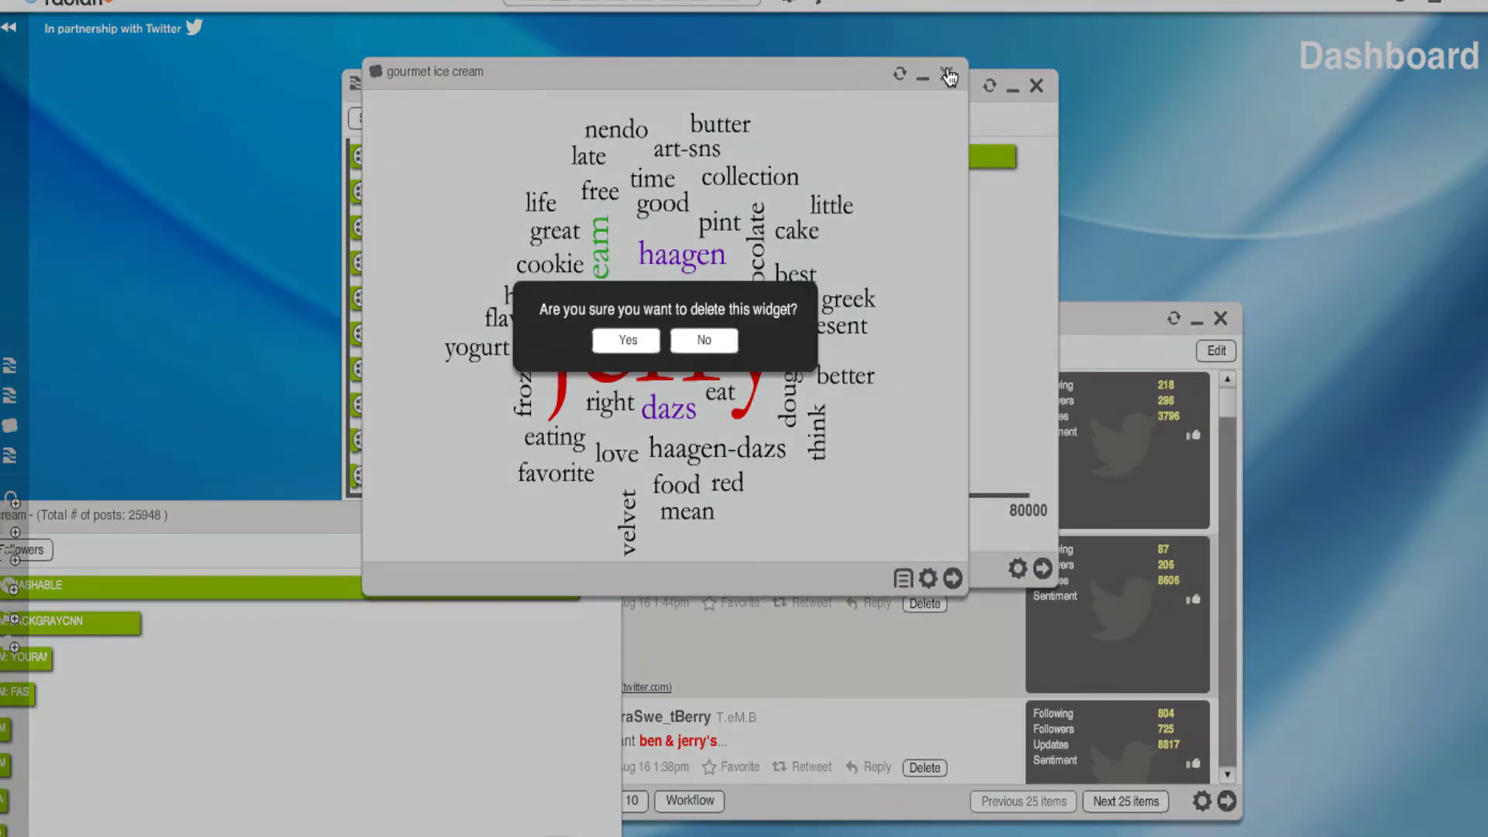
{"action": "left_click", "coordinate": [627, 340]}
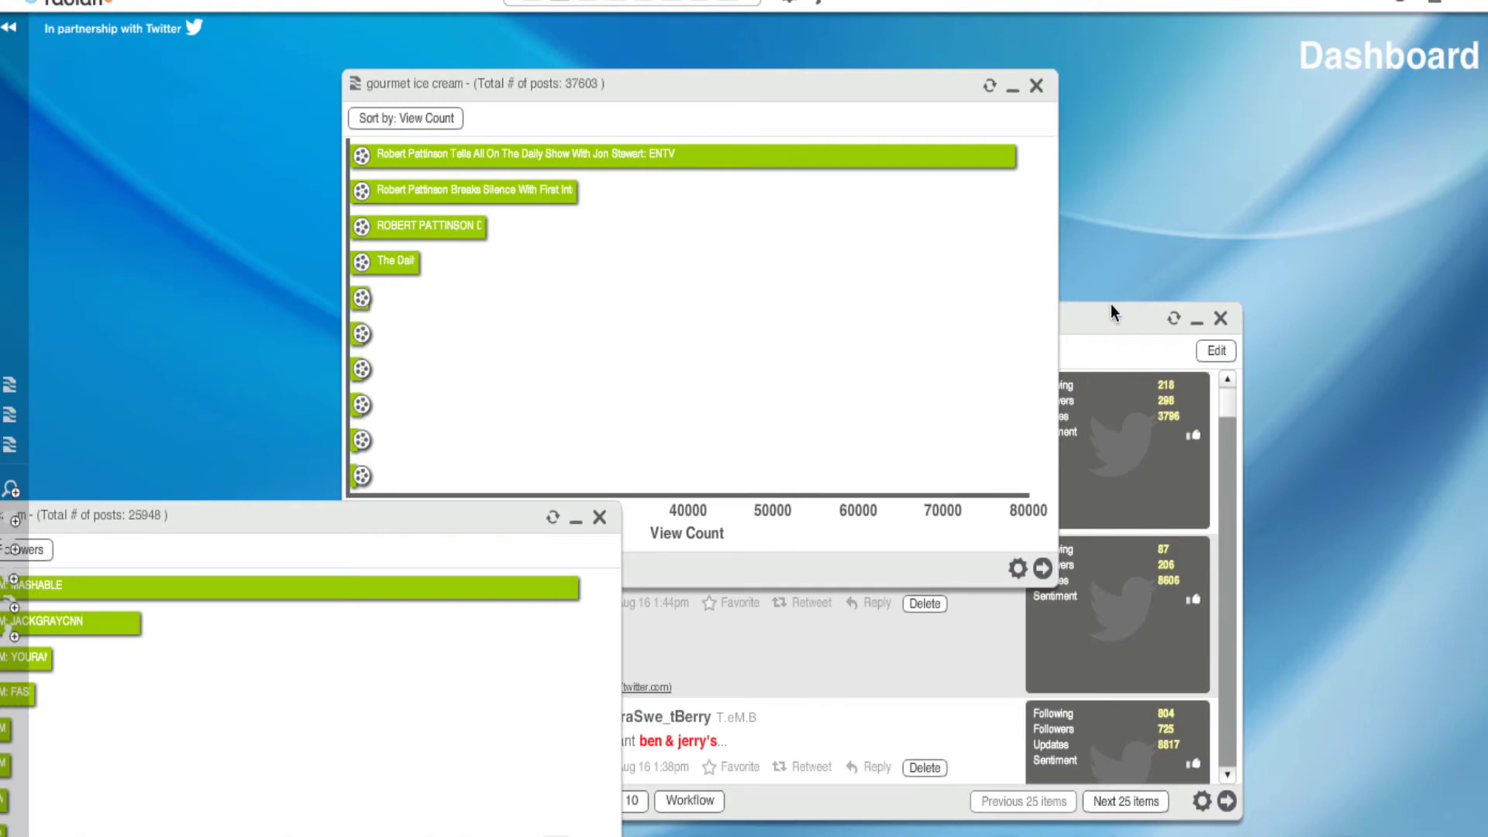
- Bring the gourmet ice cream River of News widget into the upper middle of the dashboard and widen it
{"action": "left_click_drag", "start_coordinate": [1111, 305], "coordinate": [969, 71]}
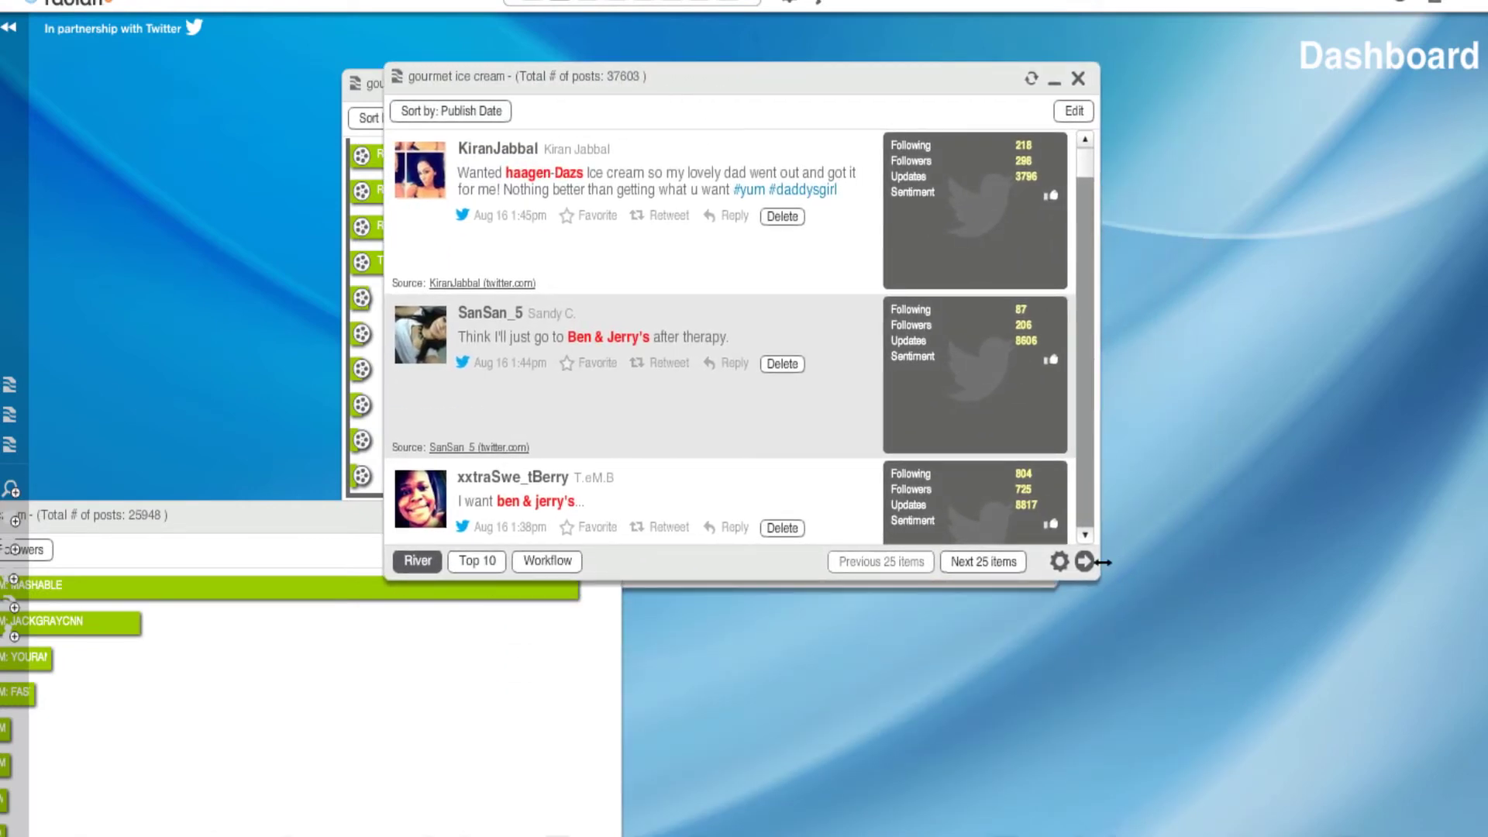
{"action": "left_click_drag", "start_coordinate": [1101, 563], "coordinate": [1322, 625]}
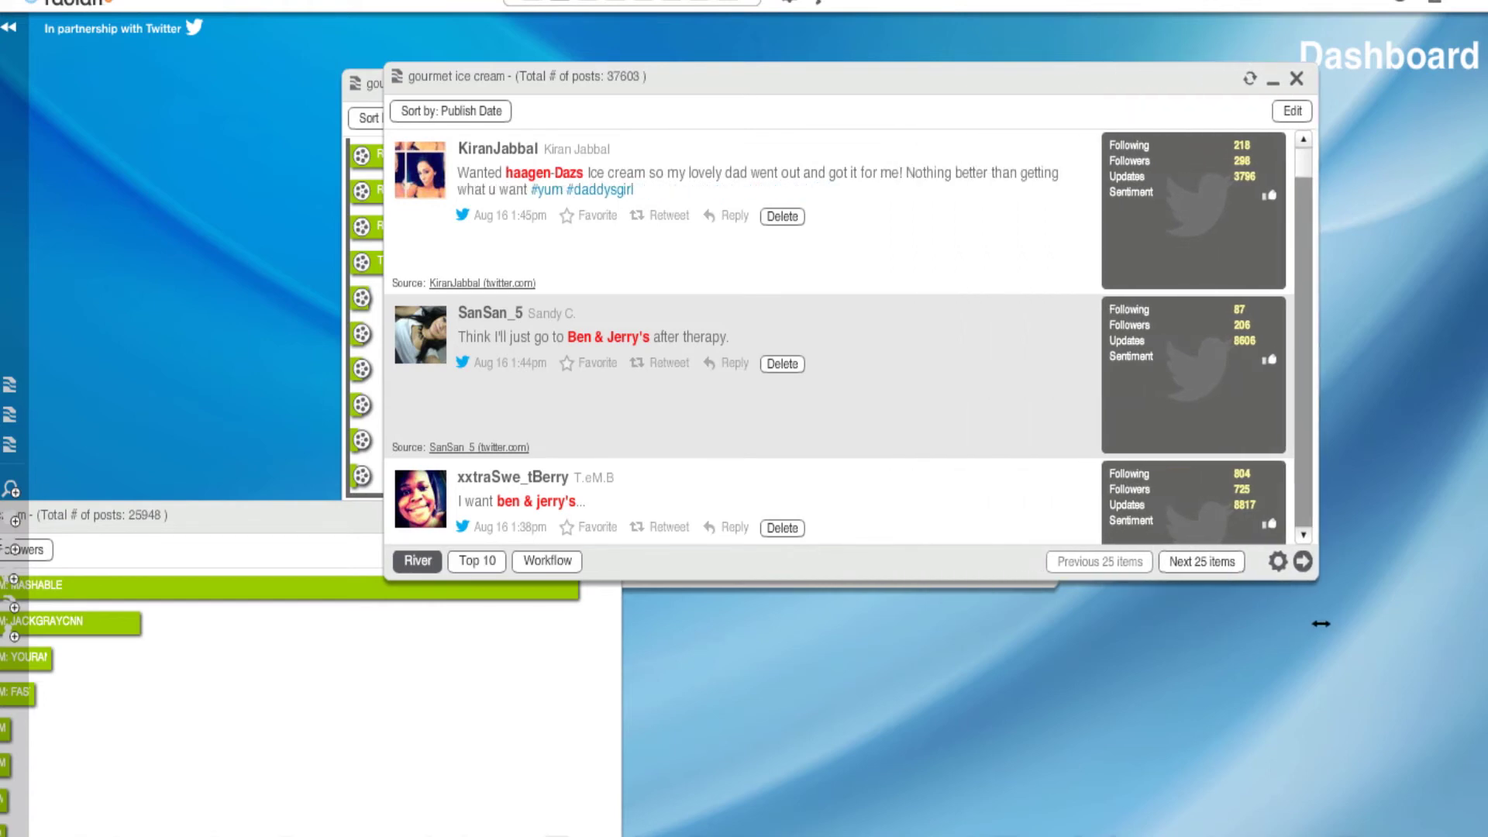
{"action": "left_click_drag", "start_coordinate": [1162, 76], "coordinate": [1119, 76]}
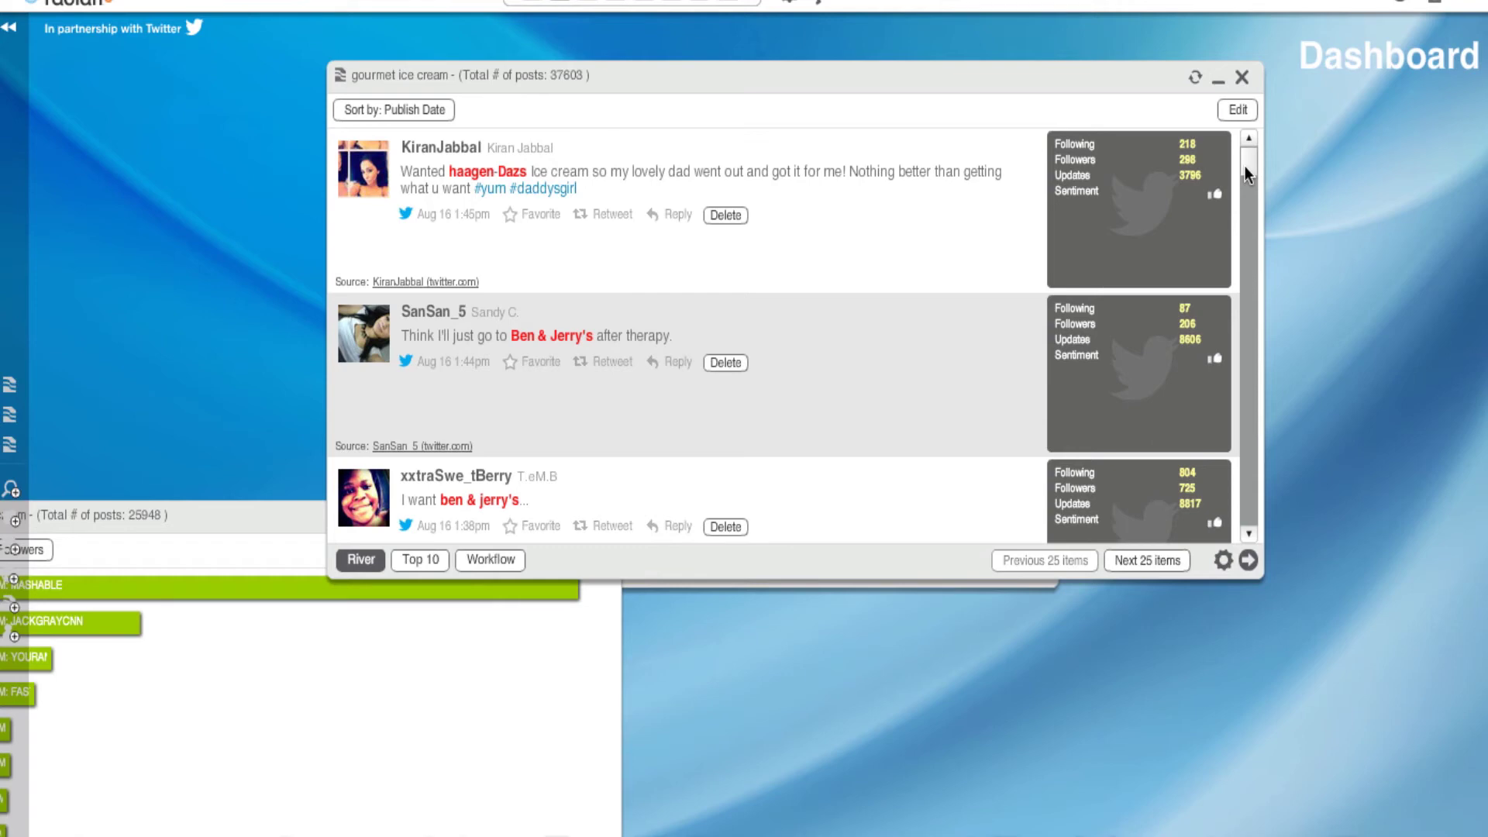
- Read through the gourmet ice cream River of News posts and open the BurrellesLuce tweet about Ben & Jerry's 'Wanna Spoon'
{"action": "left_click", "coordinate": [1248, 533]}
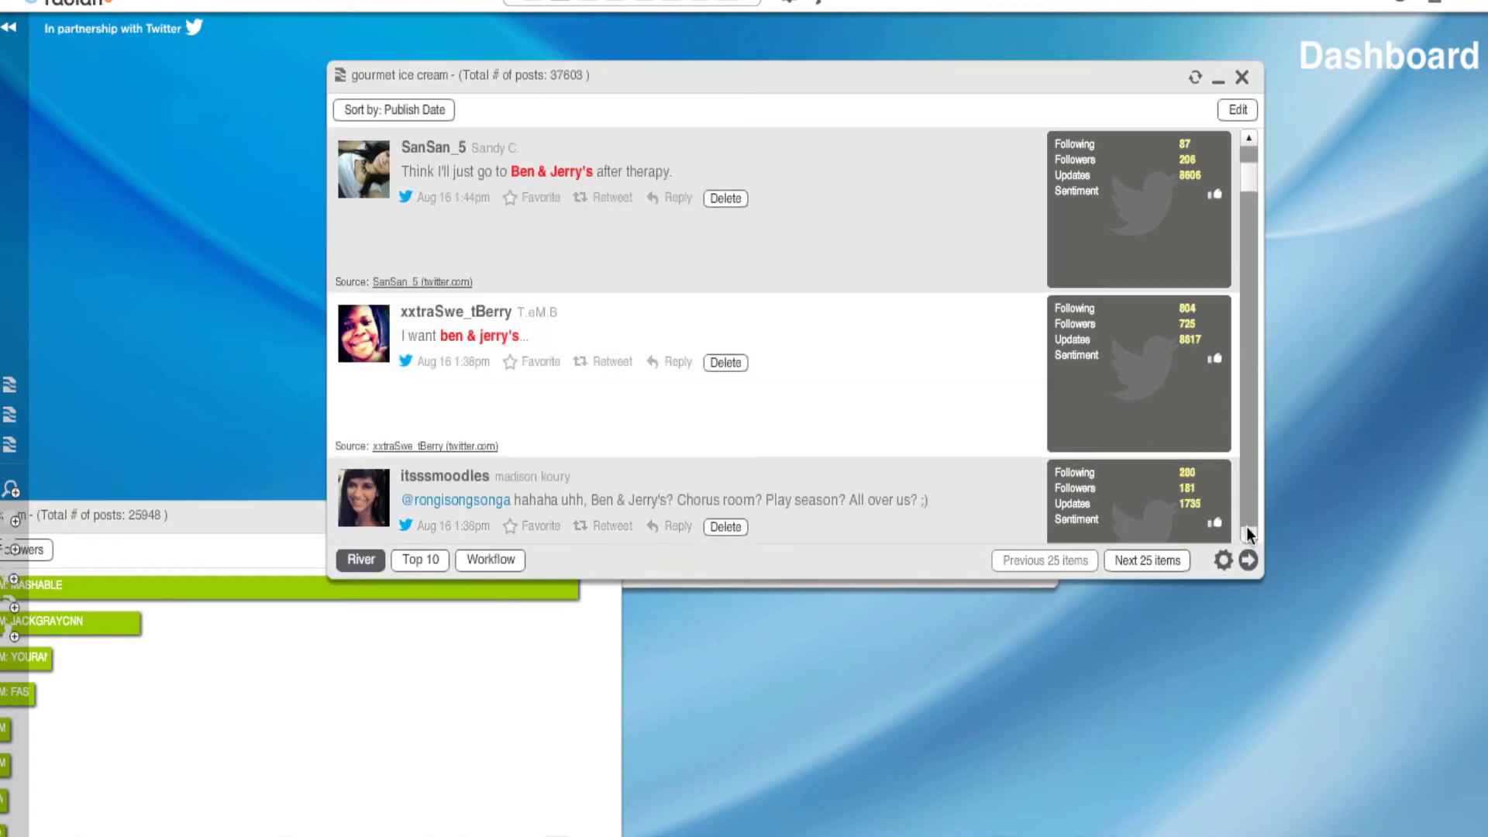
{"action": "left_click", "coordinate": [1248, 533]}
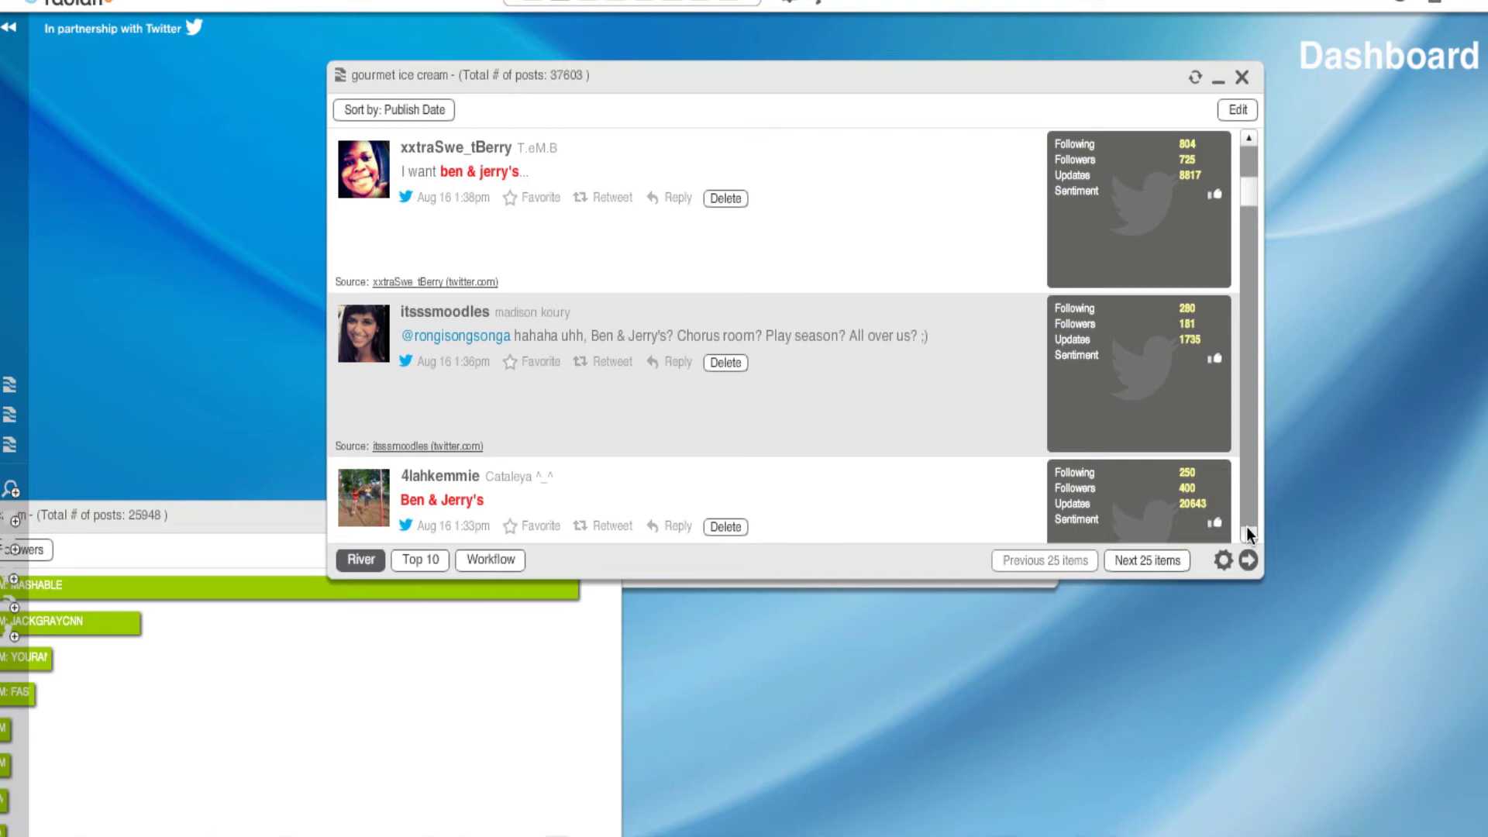
{"action": "left_click", "coordinate": [1249, 533]}
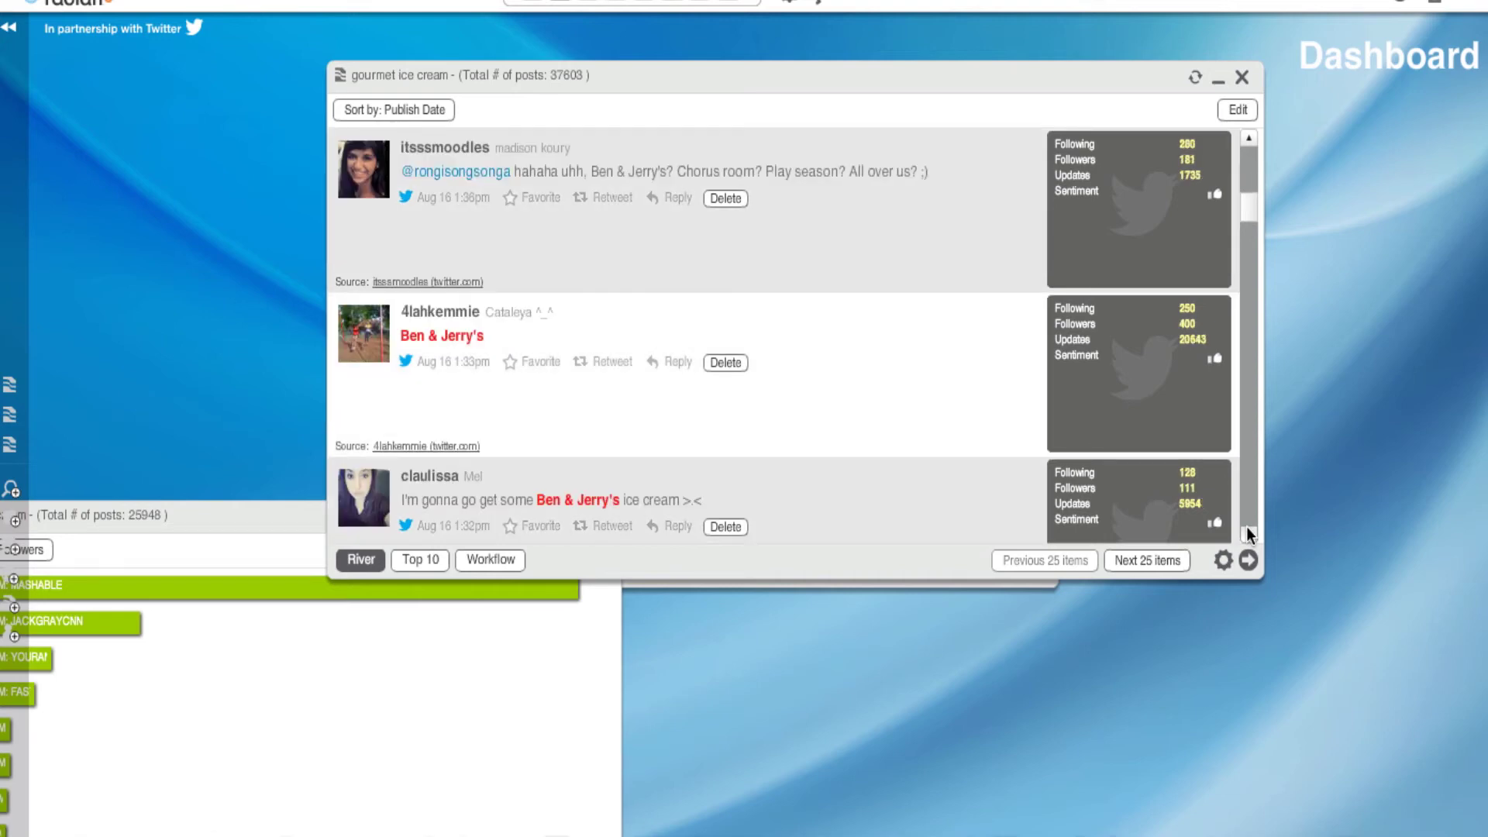
{"action": "left_click", "coordinate": [1248, 534]}
{"action": "left_click", "coordinate": [1248, 533]}
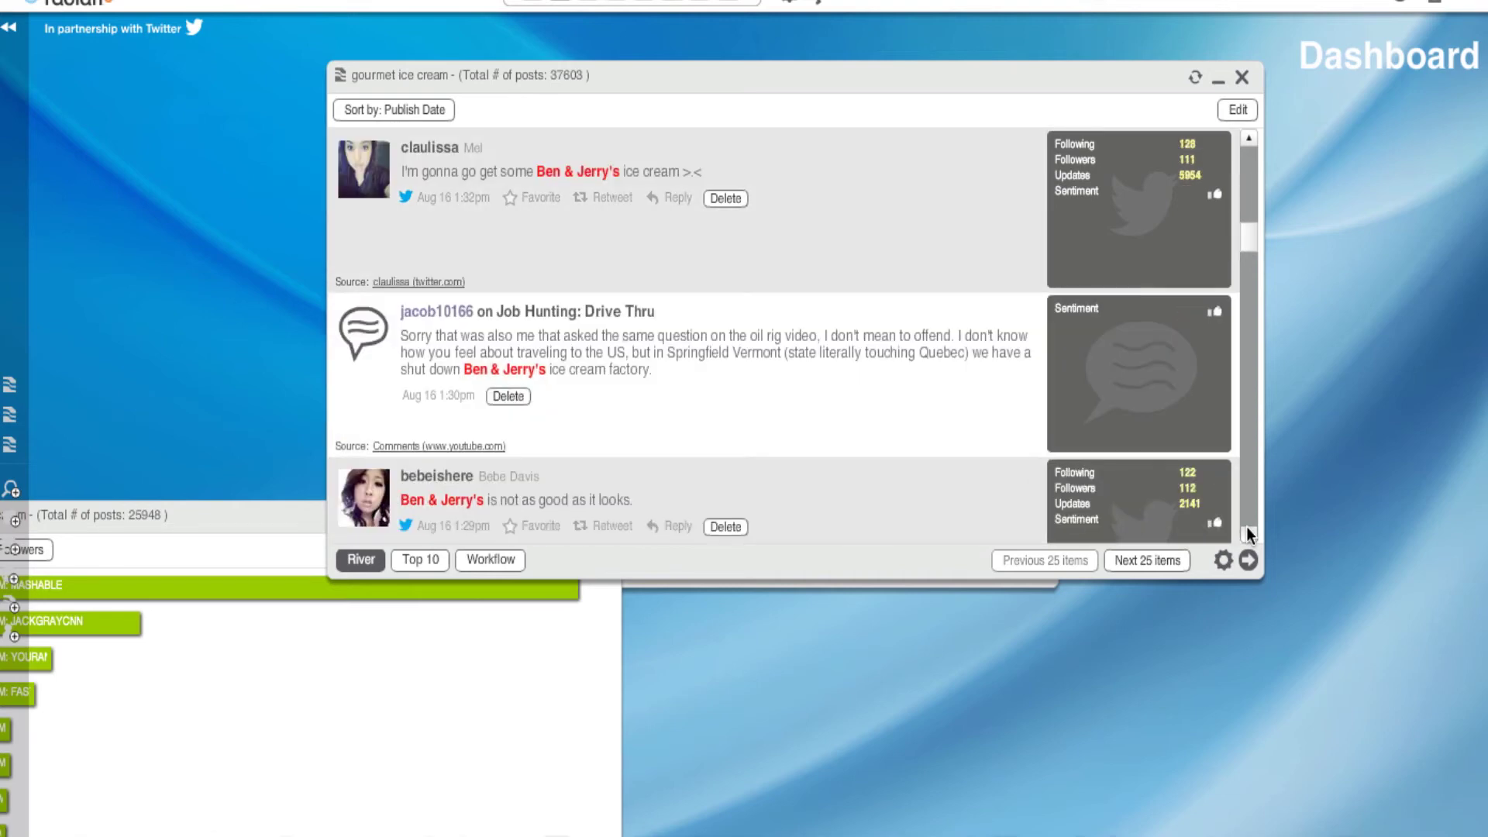
{"action": "left_click", "coordinate": [1248, 533]}
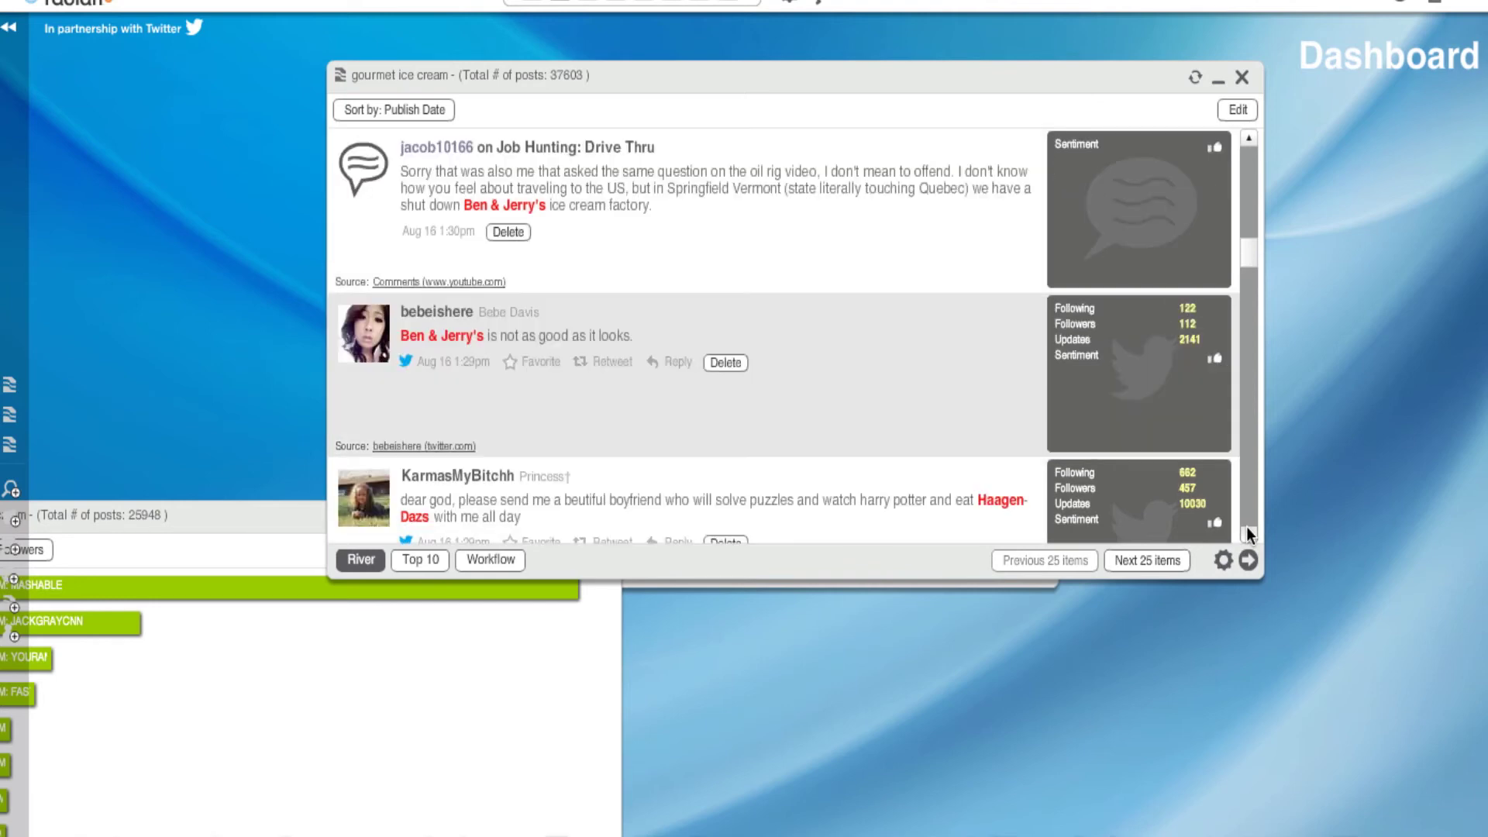
{"action": "left_click", "coordinate": [1248, 533]}
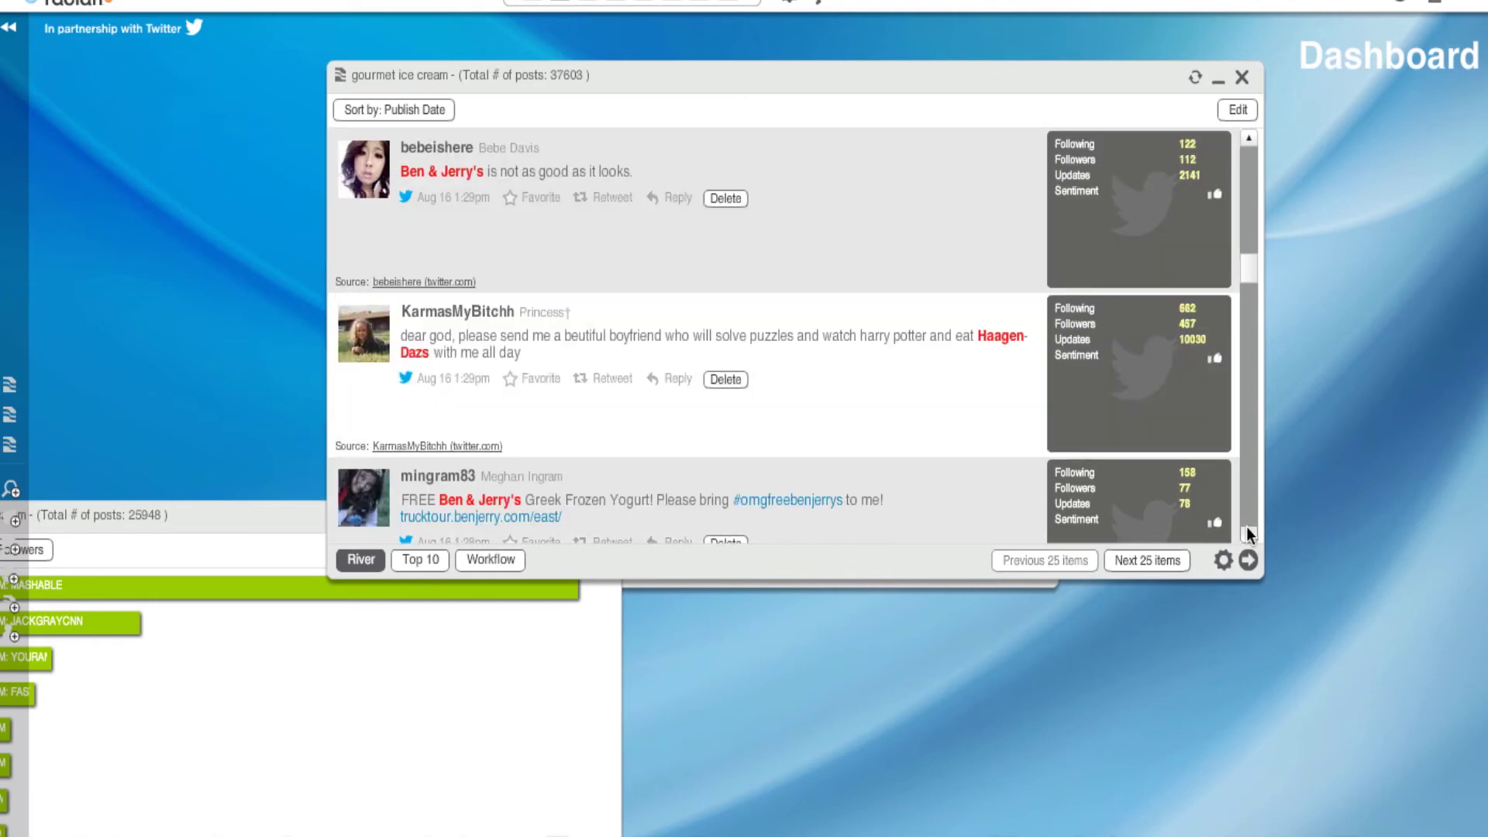
{"action": "left_click", "coordinate": [1248, 533]}
{"action": "left_click", "coordinate": [1247, 530]}
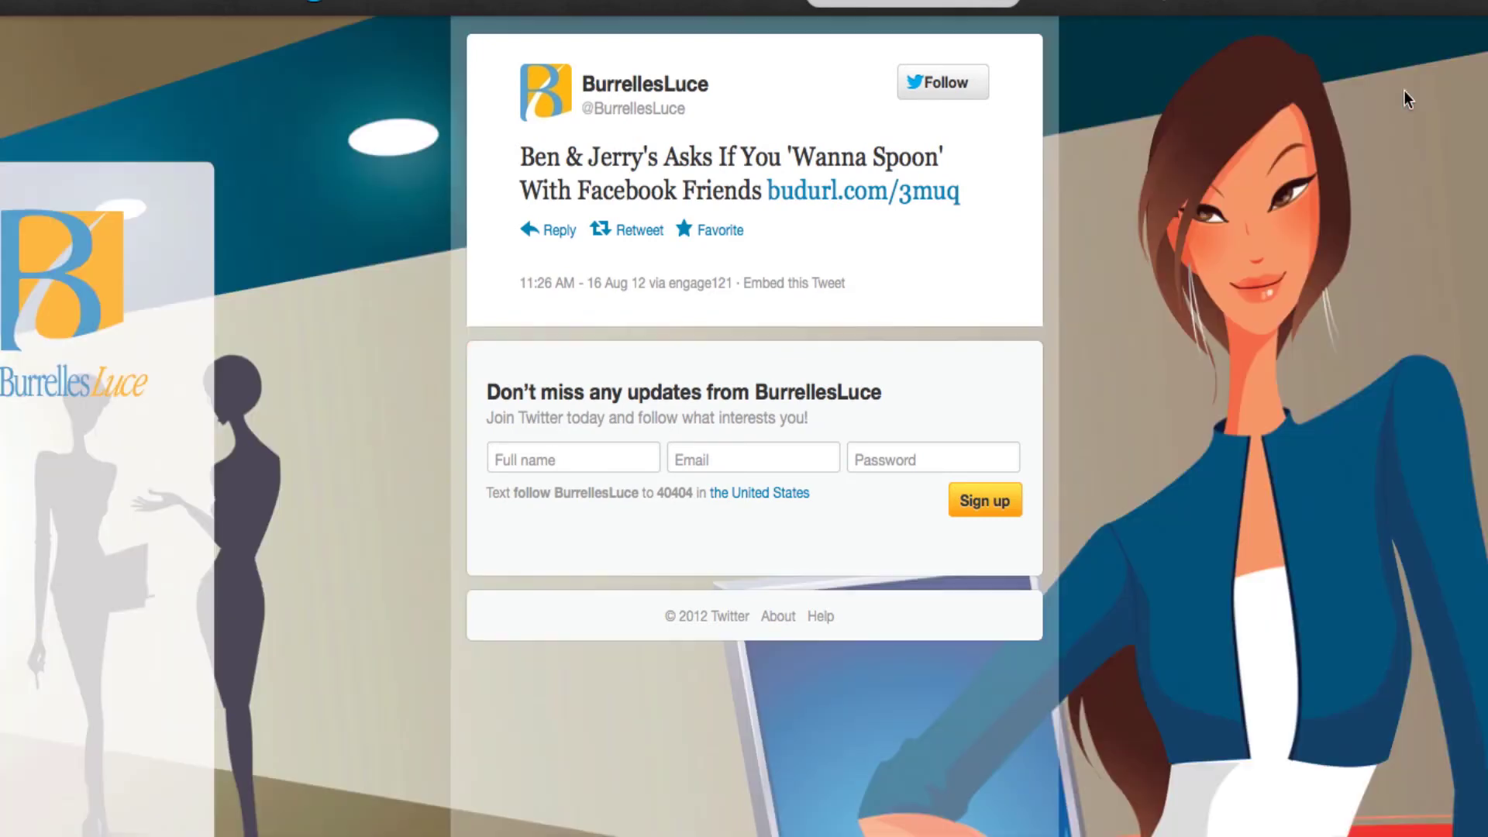
- View the BurrellesLuce profile summary and follow its 'Wanna Spoon' tweet link to read the full AllFacebook article
{"action": "left_click", "coordinate": [693, 87]}
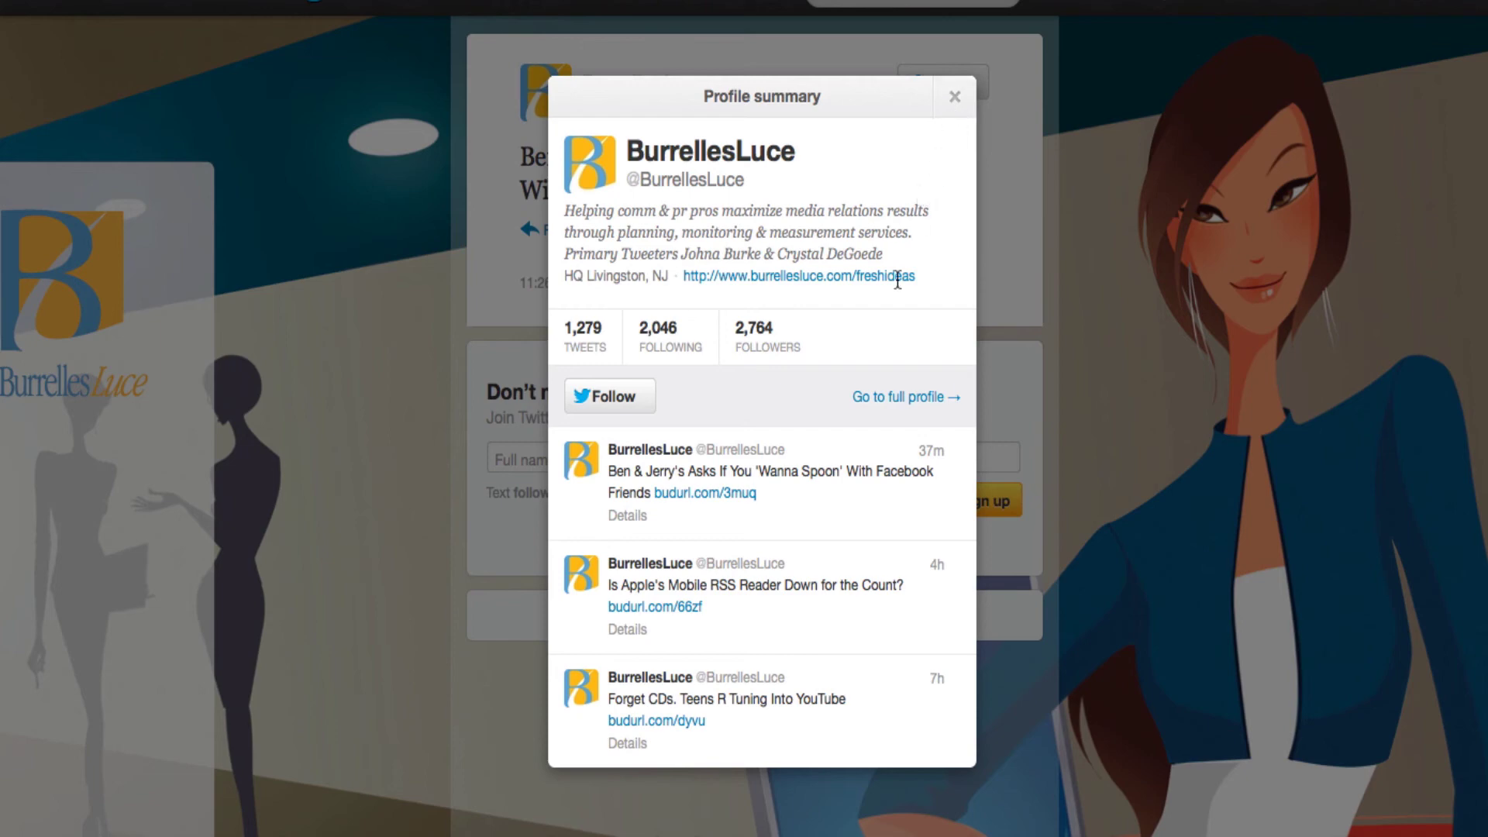
{"action": "left_click", "coordinate": [702, 494]}
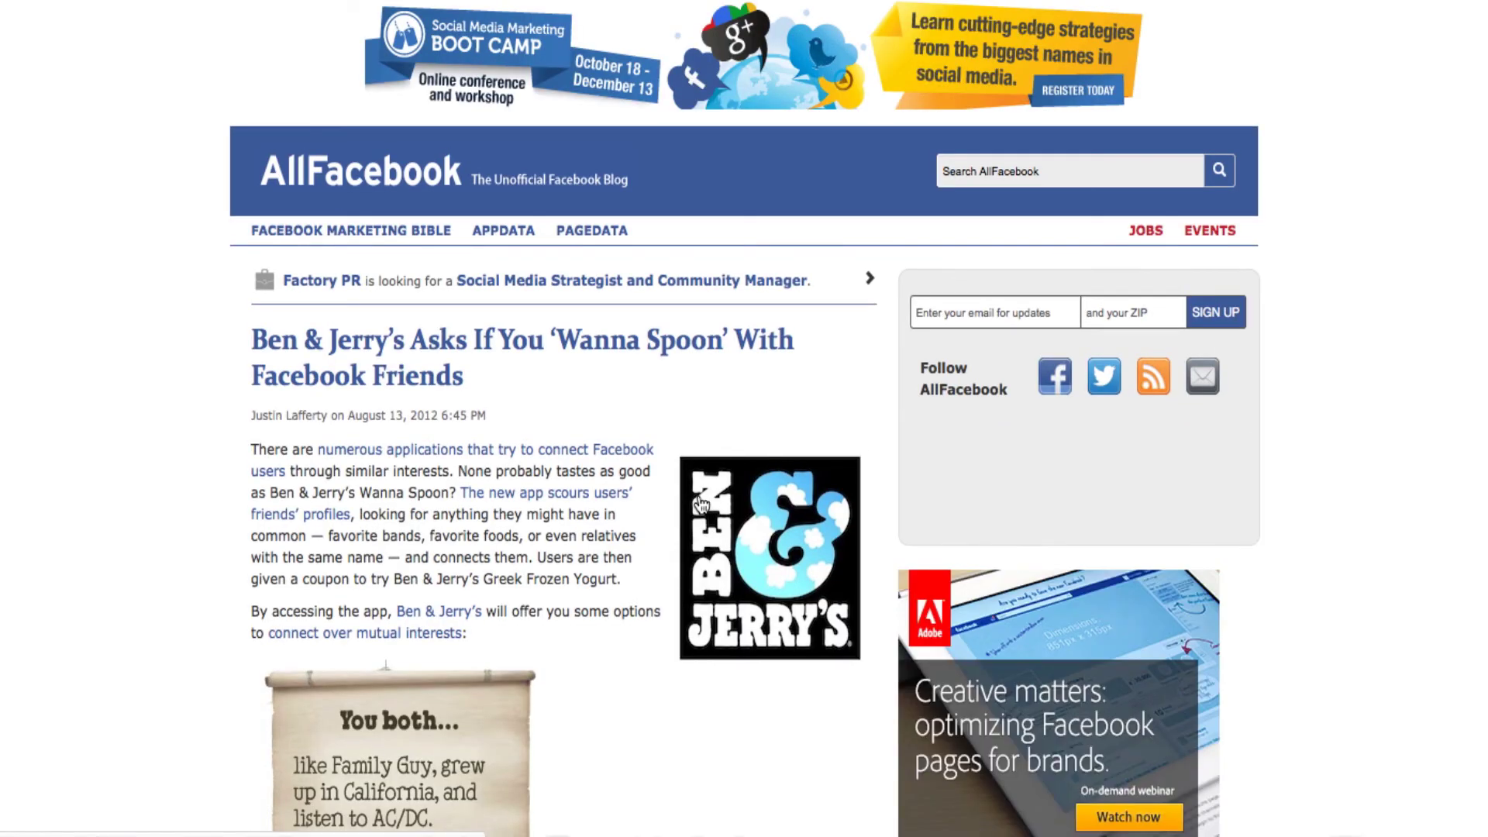
{"action": "scroll", "coordinate": [702, 505], "scroll_direction": "down", "scroll_amount": 3}
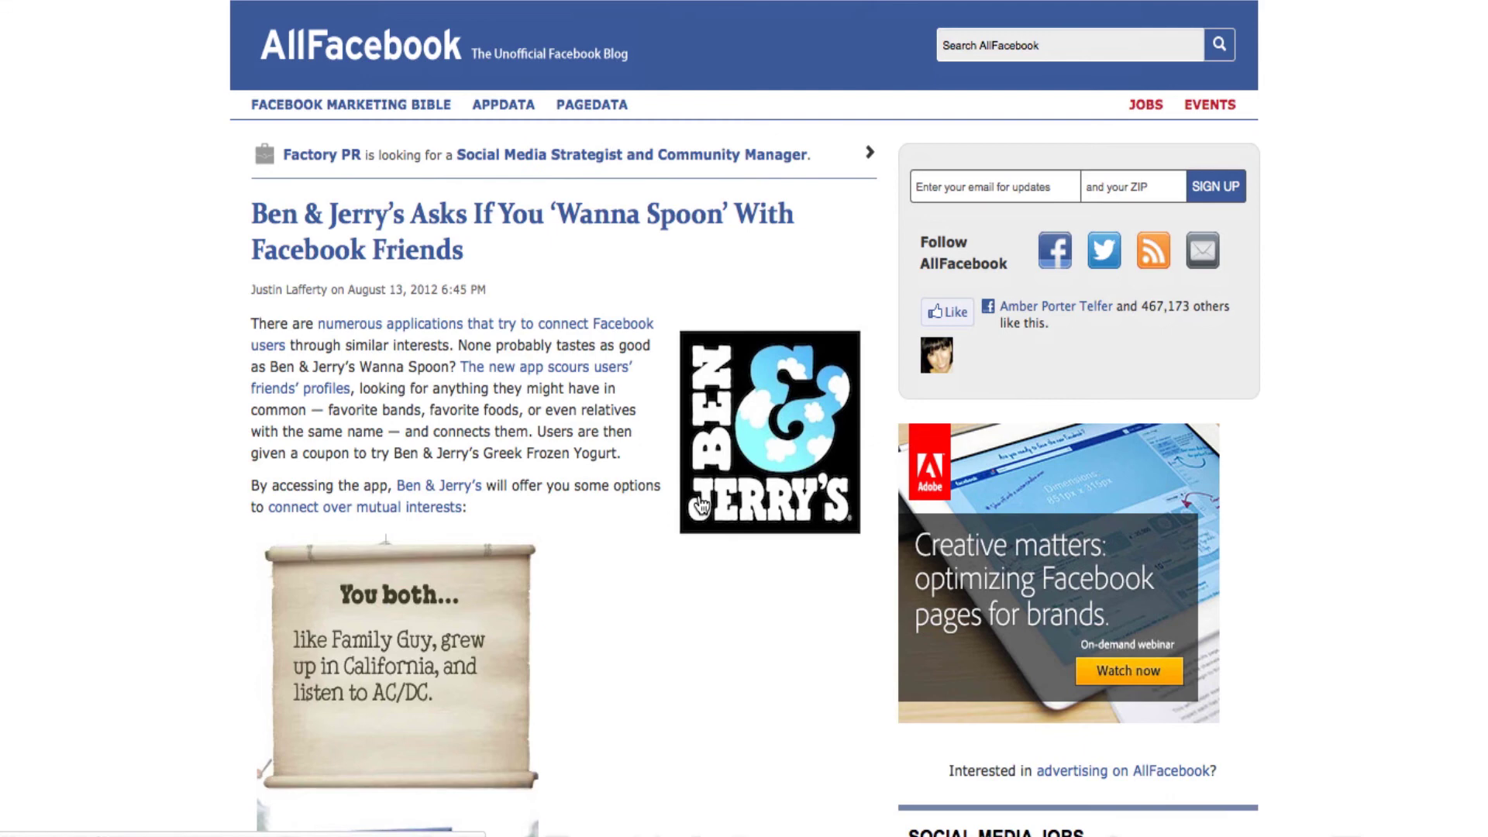
{"action": "scroll", "coordinate": [702, 506], "scroll_direction": "down", "scroll_amount": 5}
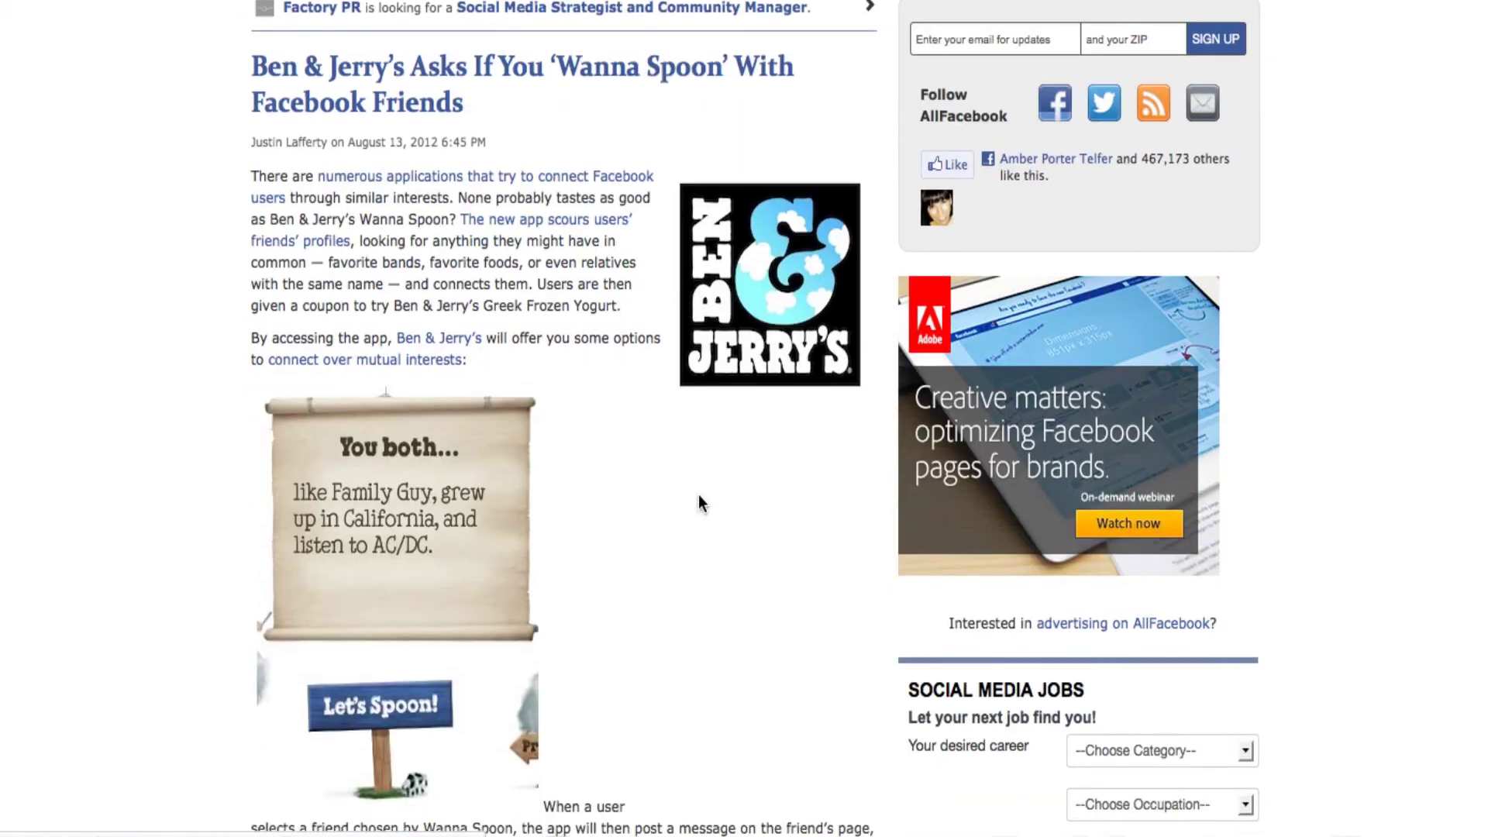
{"action": "scroll", "coordinate": [700, 504], "scroll_direction": "down", "scroll_amount": 3}
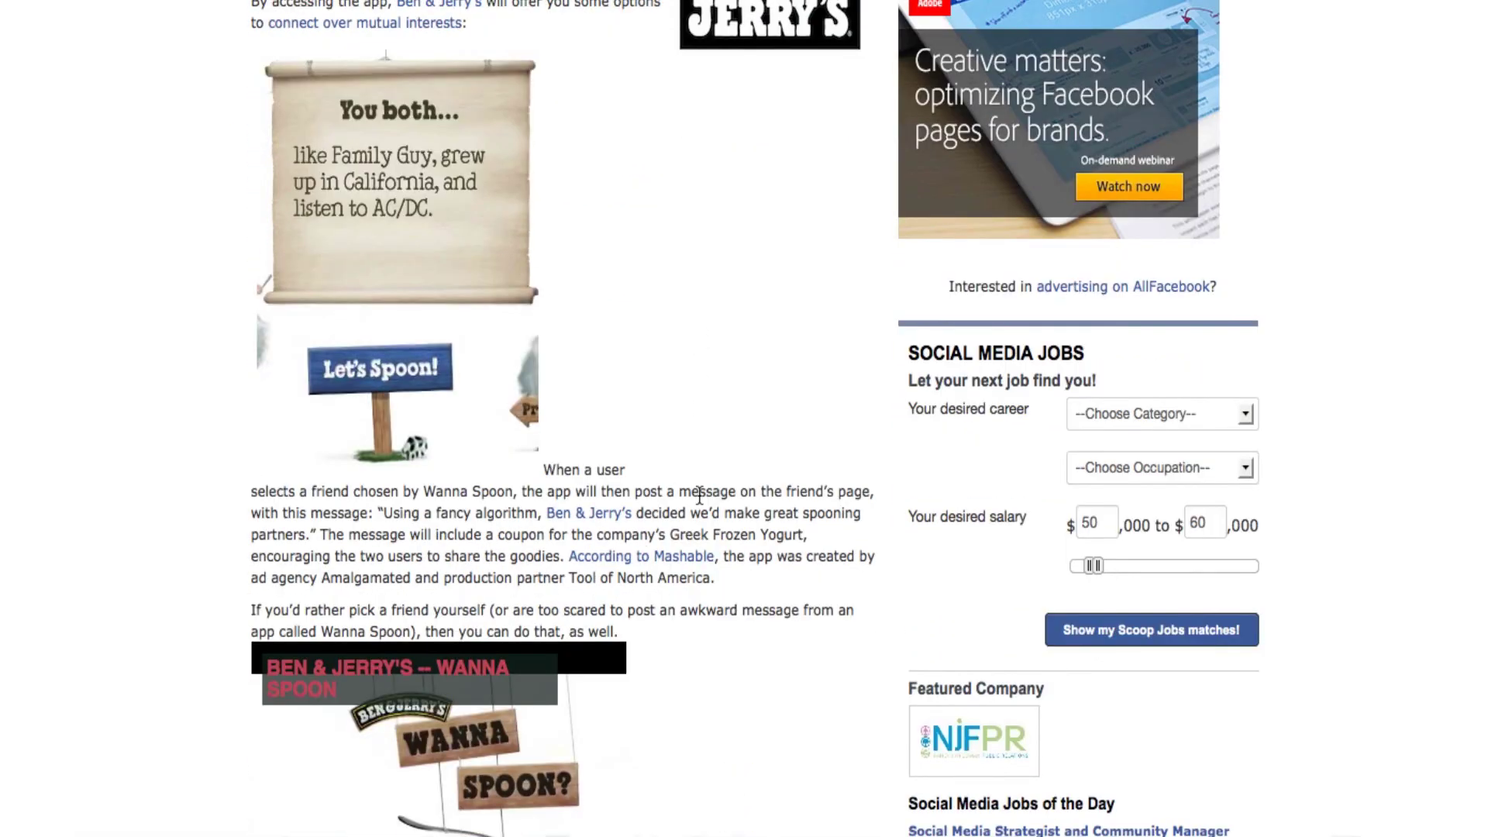
{"action": "scroll", "coordinate": [700, 496], "scroll_direction": "down", "scroll_amount": 2}
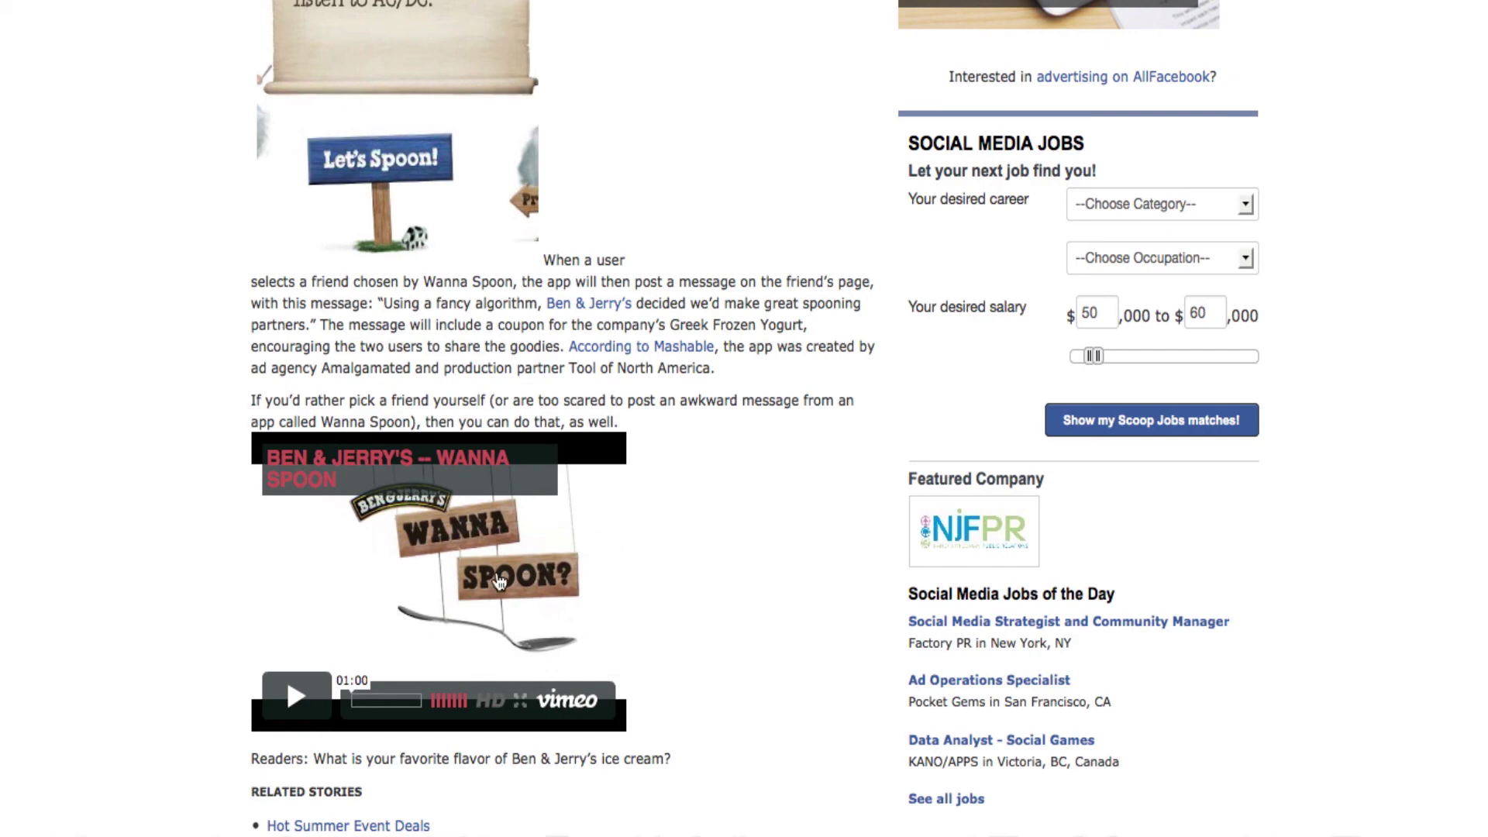
{"action": "scroll", "coordinate": [499, 581], "scroll_direction": "up", "scroll_amount": 10}
{"action": "scroll", "coordinate": [500, 581], "scroll_direction": "up", "scroll_amount": 2}
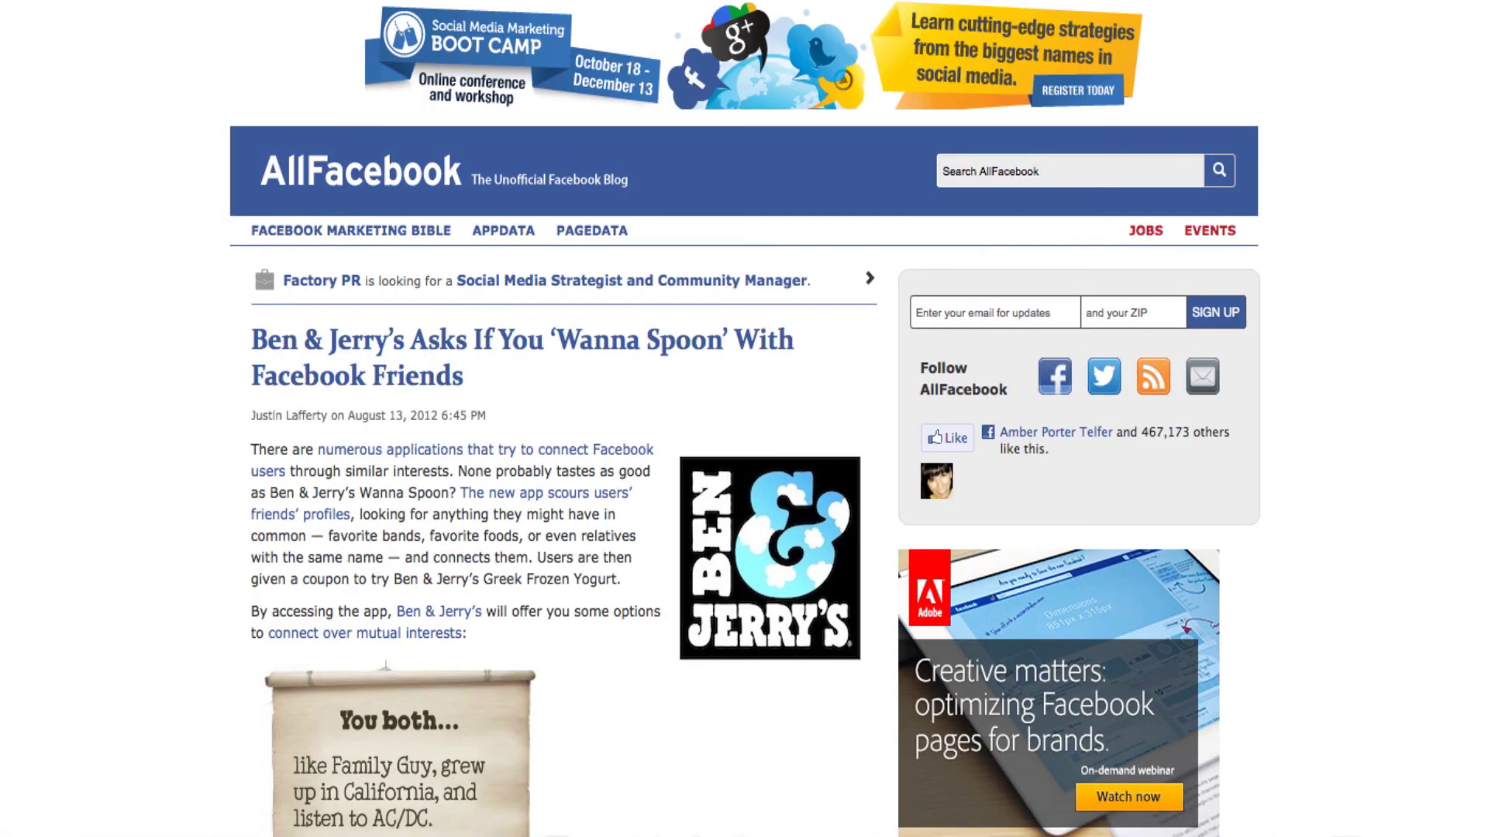